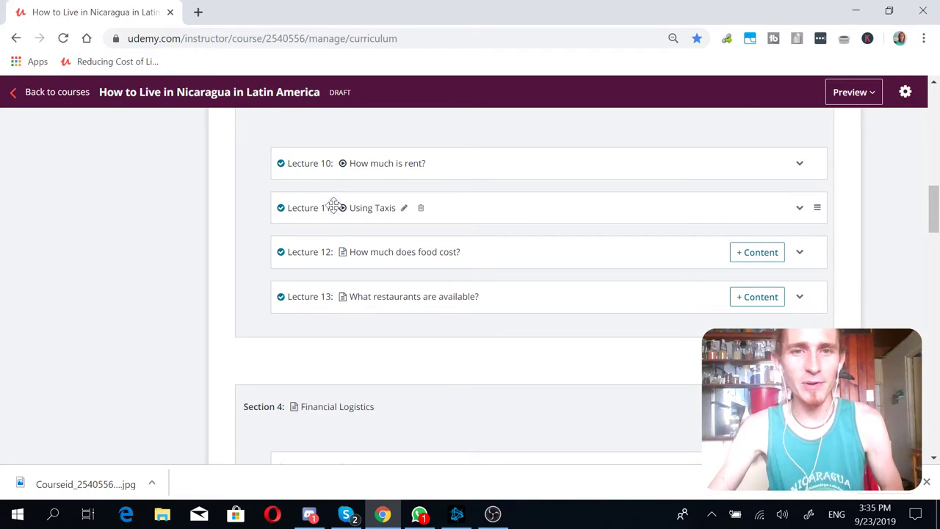
Review the course curriculum from the Cost of Living section to the lectures in The Language Barrier section.
scroll(218, 244, down, 5)
scroll(218, 244, down, 9)
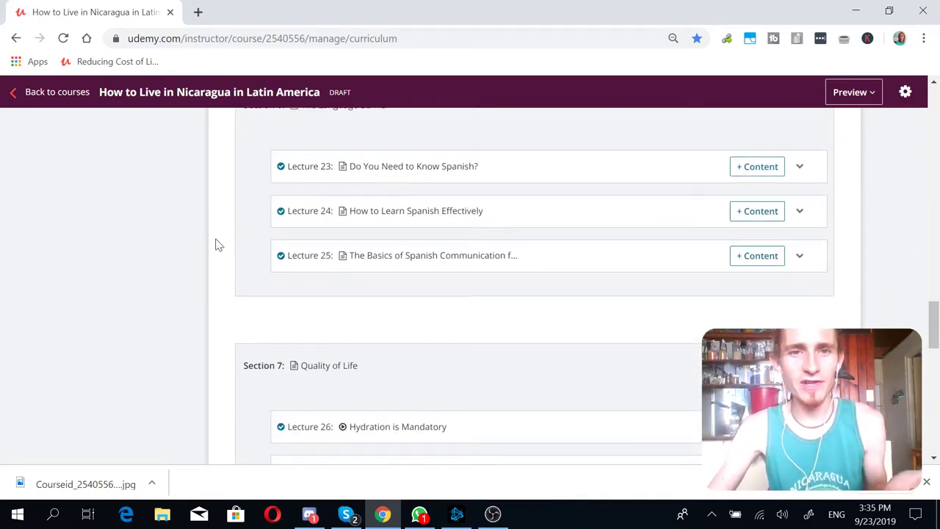
scroll(218, 244, up, 1)
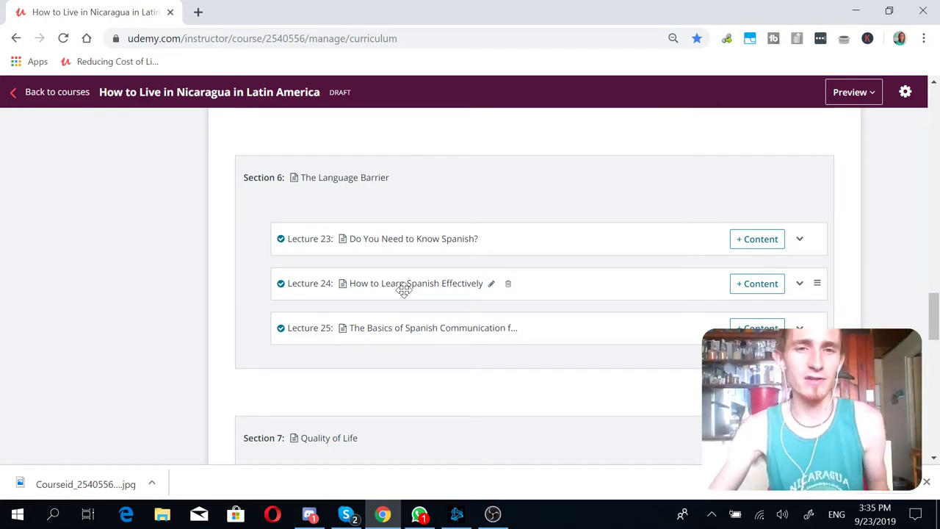
scroll(415, 309, down, 1)
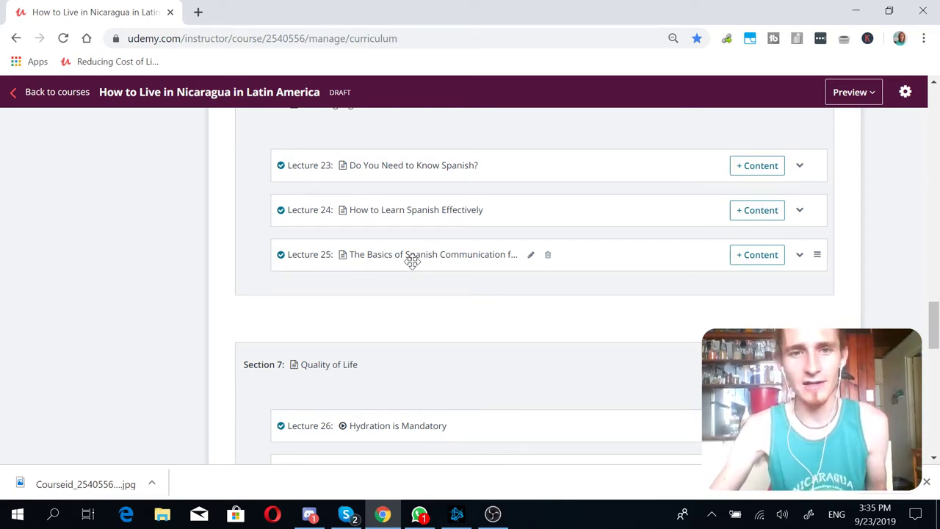
scroll(412, 261, up, 1)
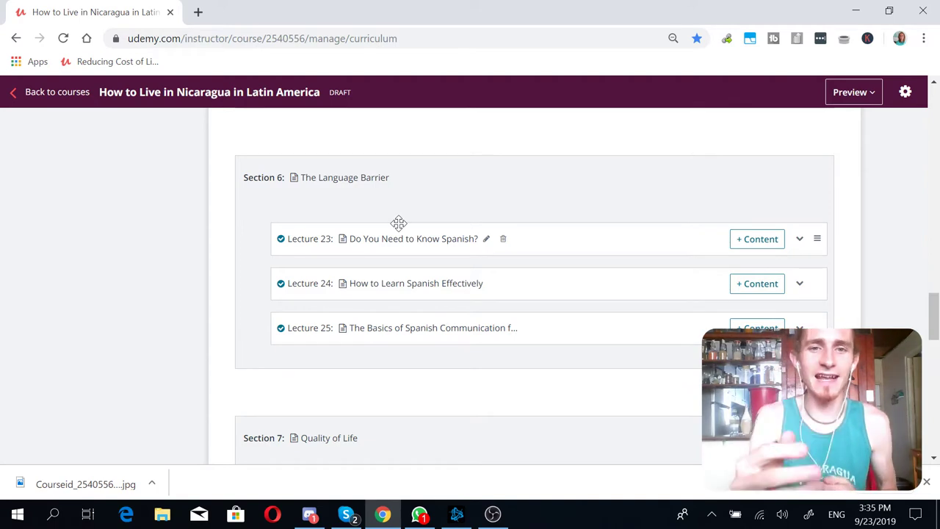
scroll(398, 224, down, 4)
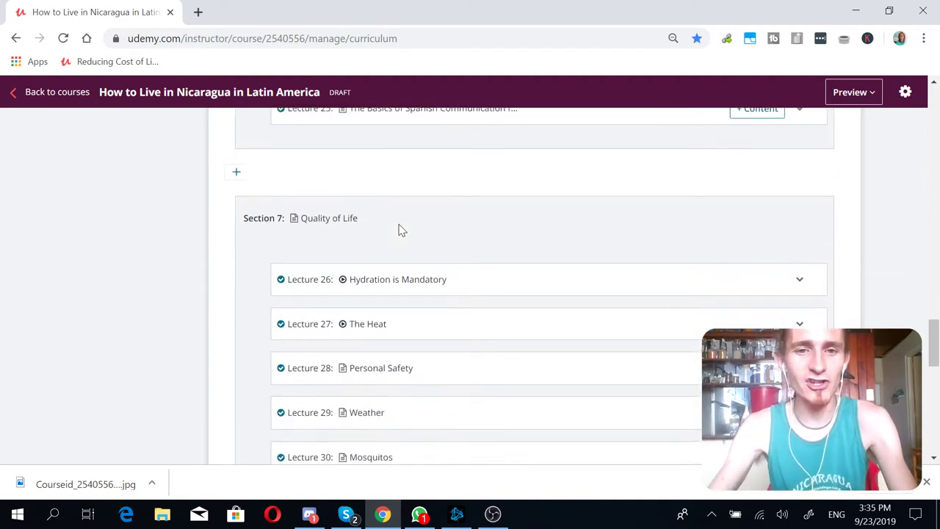
scroll(495, 272, up, 5)
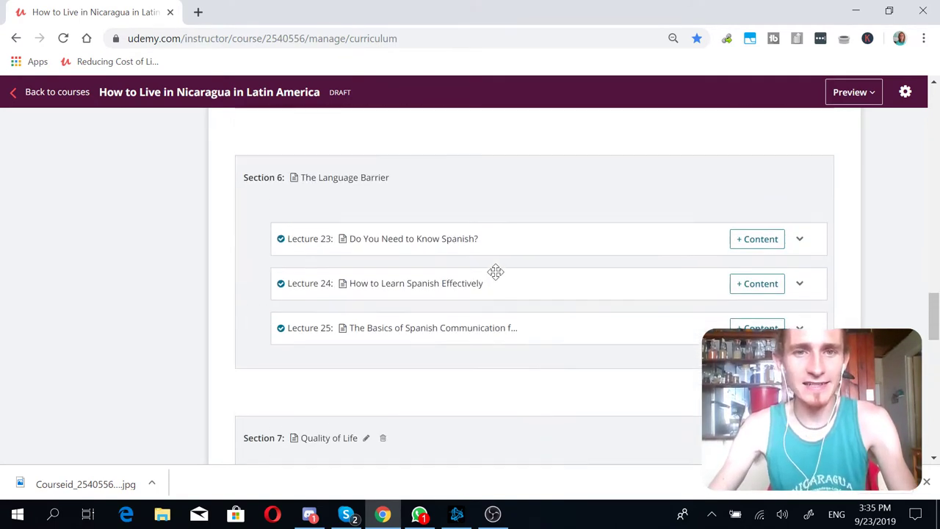
Look through the curriculum again from the early lectures through the Cost of Living, Financial Logistics, and Visas and Residency sections.
scroll(426, 296, up, 15)
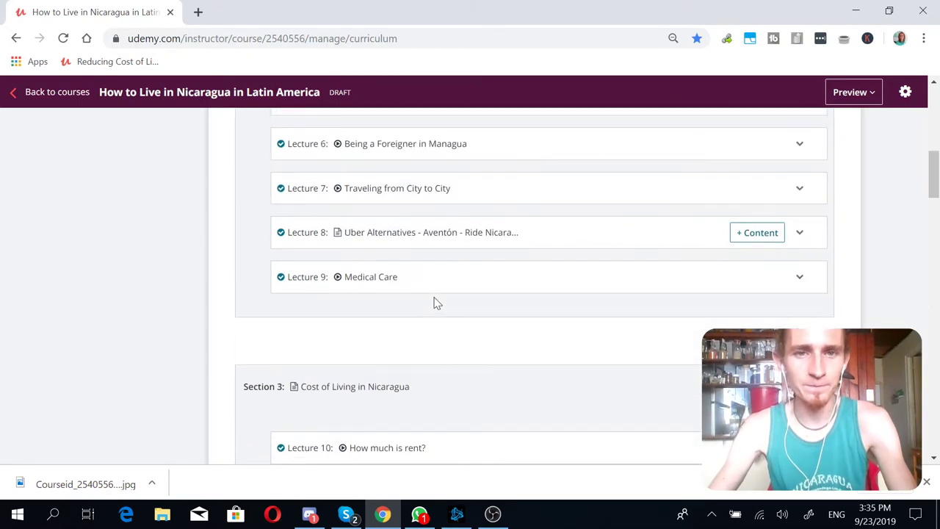
scroll(434, 296, up, 5)
scroll(352, 315, down, 5)
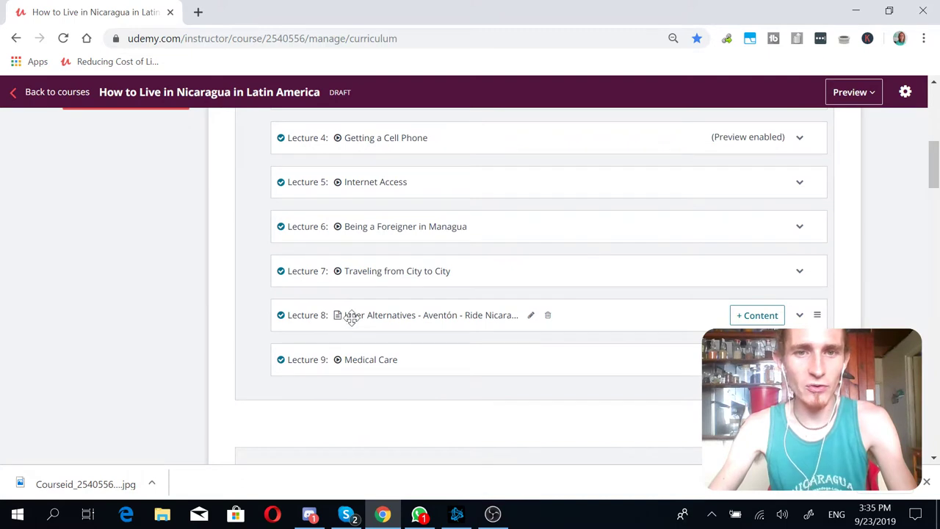
scroll(352, 317, down, 2)
scroll(352, 317, down, 4)
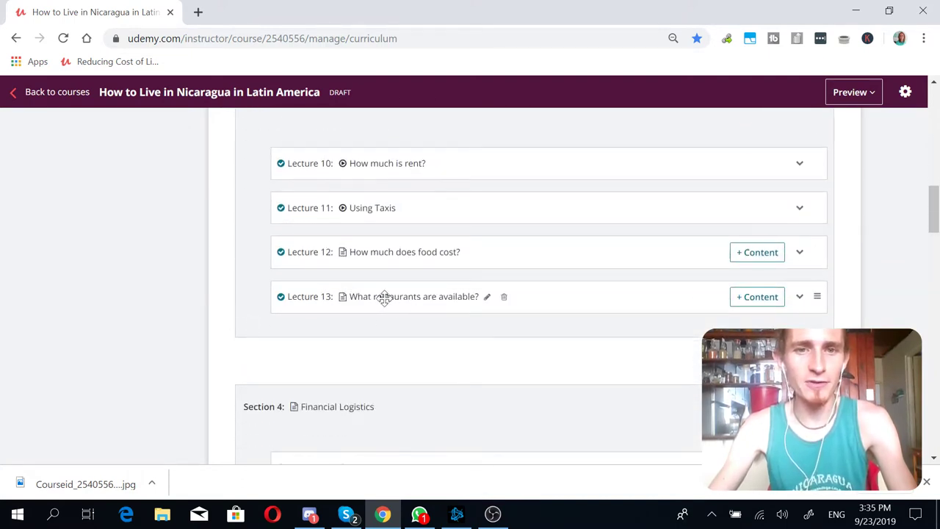
scroll(384, 296, down, 5)
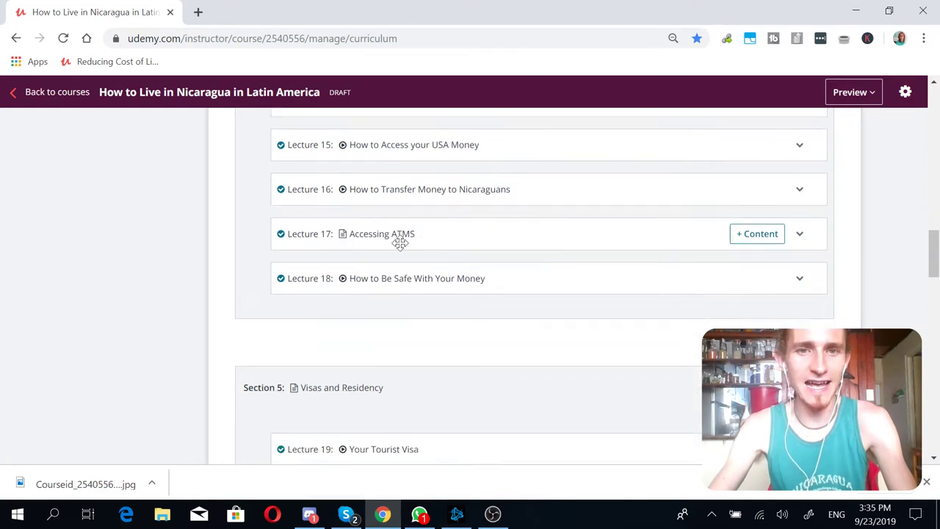
scroll(363, 258, down, 6)
scroll(364, 253, down, 1)
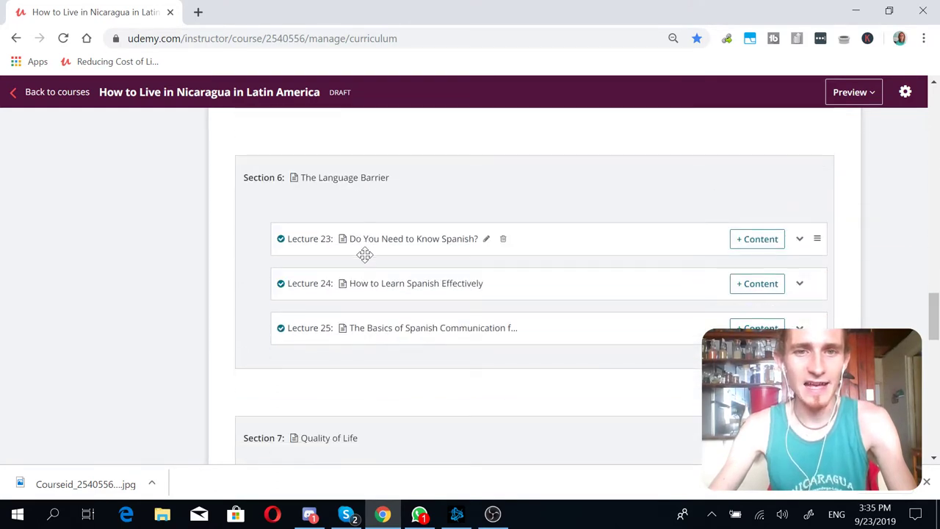
Examine the lectures in the Quality of Life and Towns and Cities in Nicaragua sections of the curriculum.
scroll(347, 324, down, 2)
scroll(348, 324, down, 3)
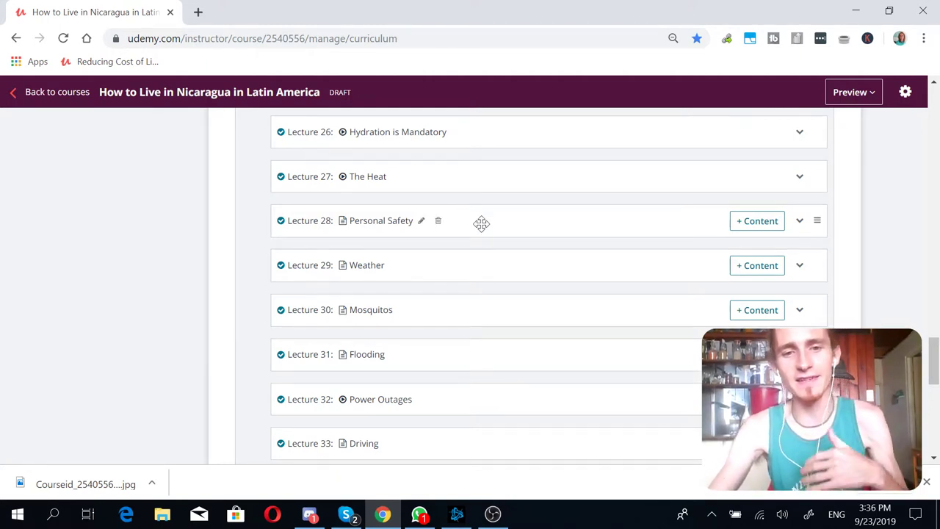
scroll(480, 223, down, 1)
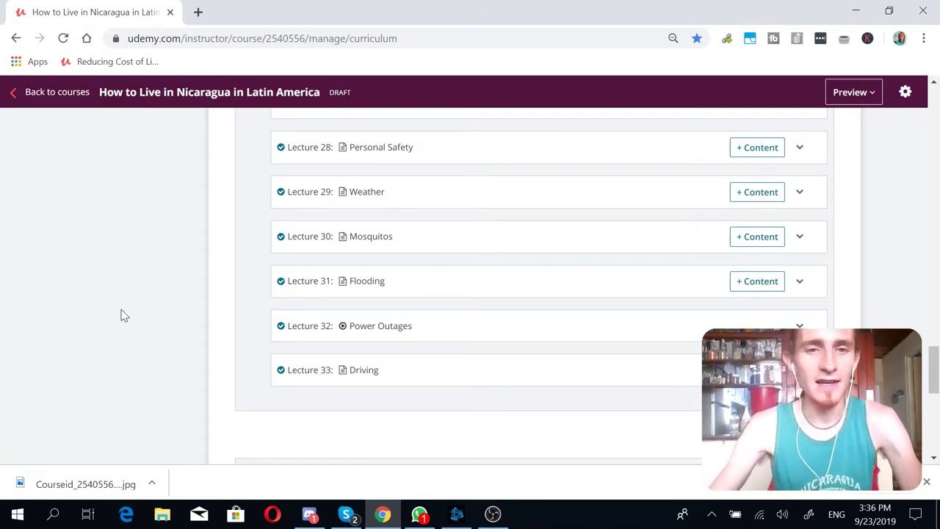
scroll(124, 316, down, 3)
scroll(123, 316, down, 2)
scroll(123, 316, up, 2)
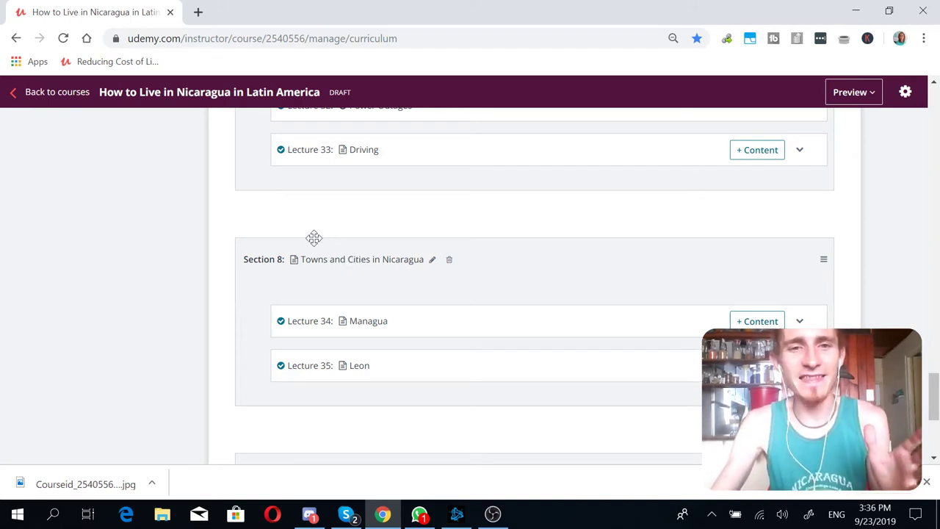
scroll(313, 237, down, 1)
scroll(264, 237, up, 1)
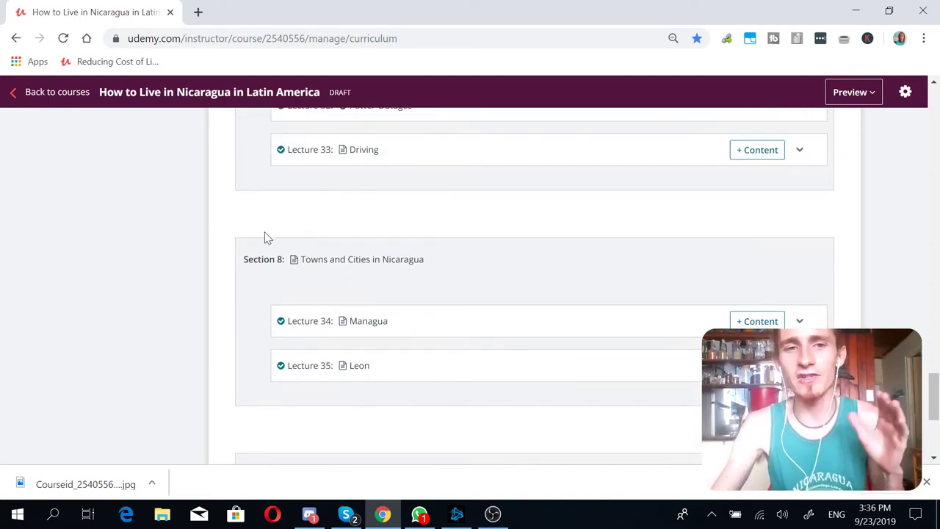
Check the curriculum's end at the Conclusions section, and go back up to the Visas and Residency lectures.
scroll(493, 310, up, 4)
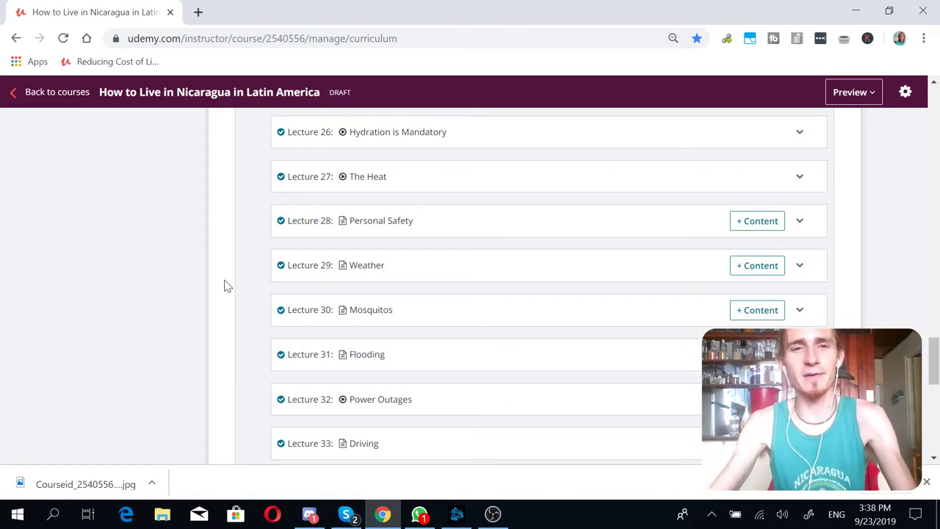
scroll(226, 286, down, 3)
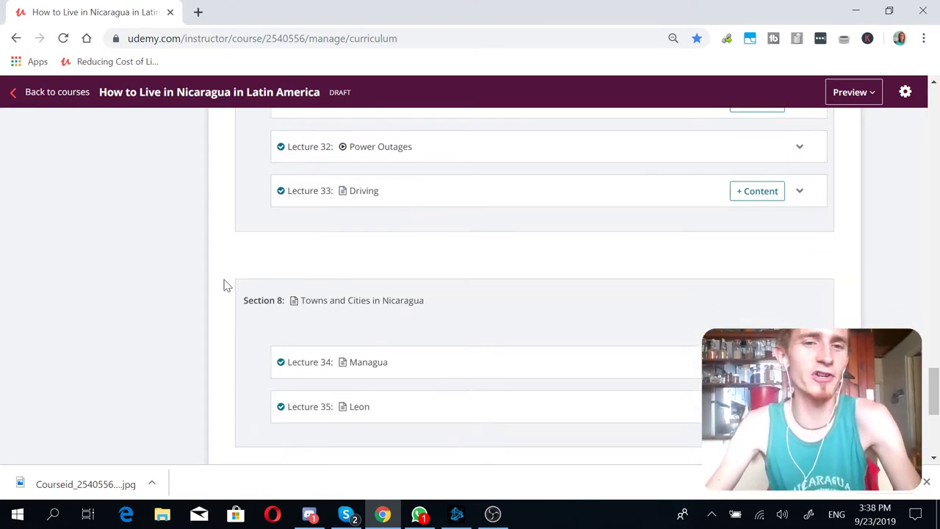
scroll(227, 286, down, 2)
scroll(227, 287, down, 3)
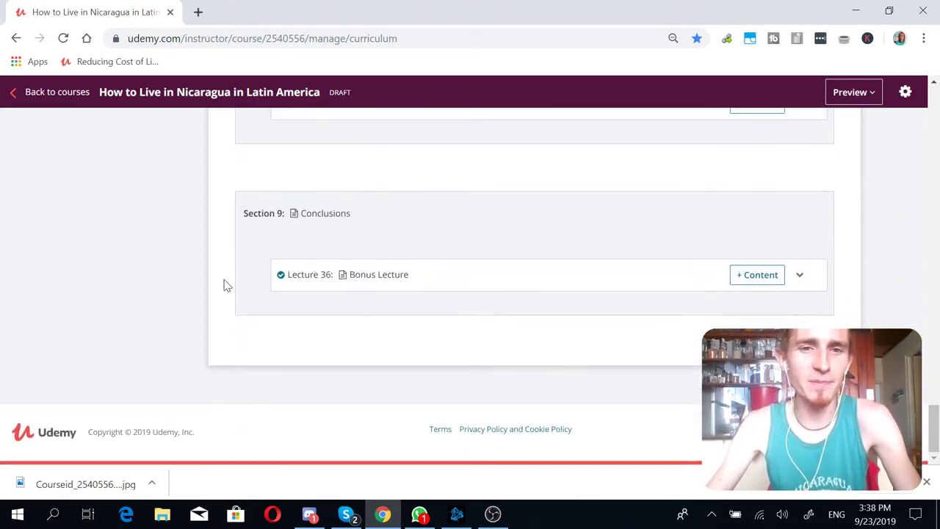
scroll(227, 286, up, 6)
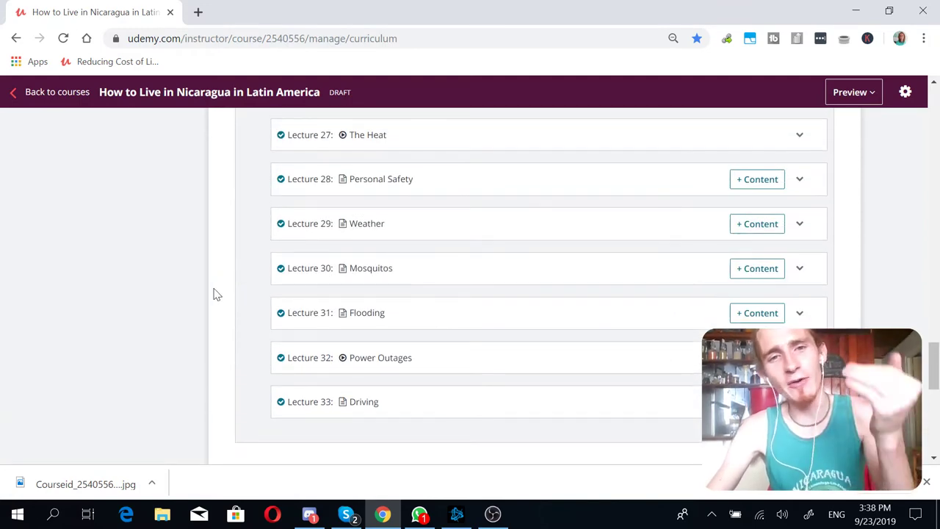
scroll(212, 294, up, 1)
scroll(212, 293, up, 6)
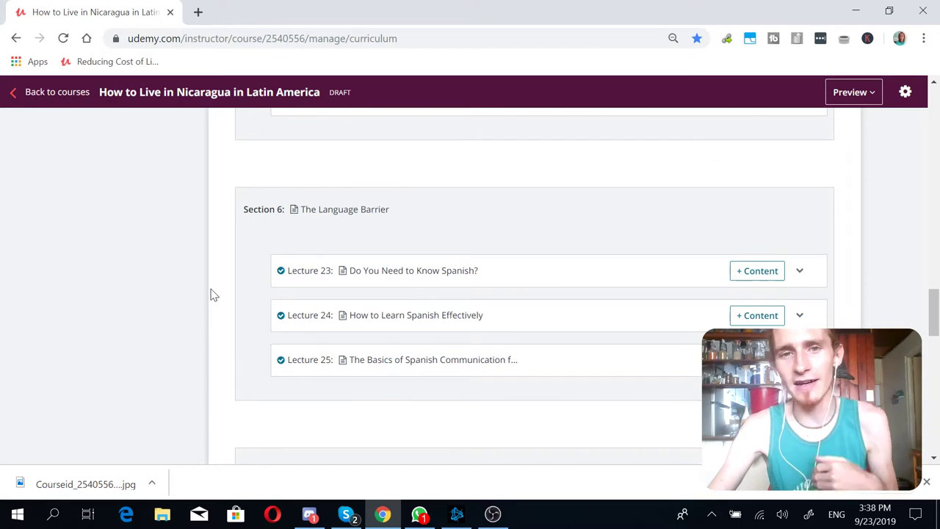
scroll(212, 294, up, 3)
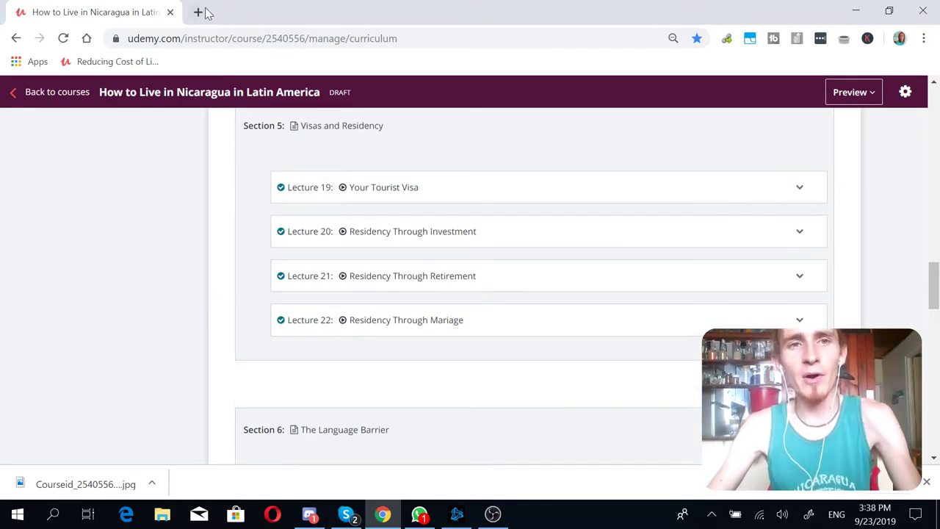
Open canva.com in a new browser tab and return to the Udemy curriculum at the Financial Logistics lectures.
click(198, 11)
text(canv)
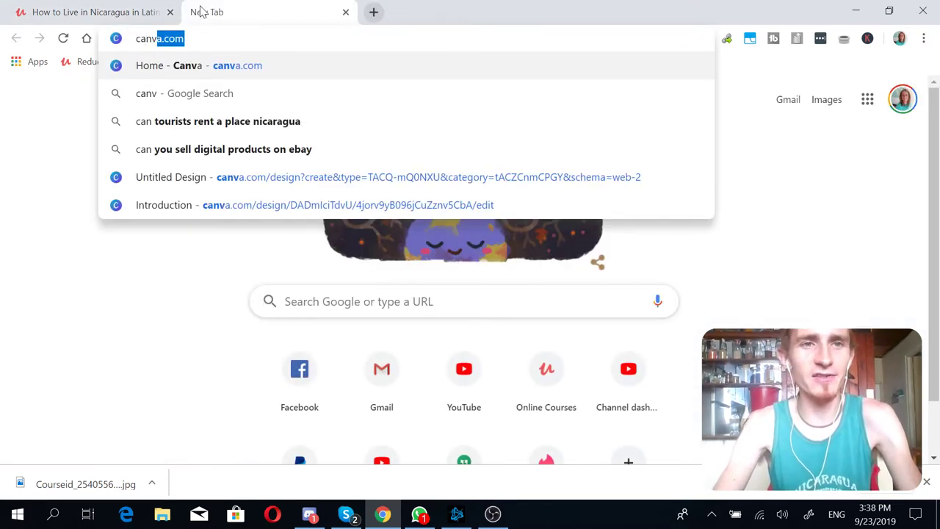
text(a)
key(Return)
click(84, 10)
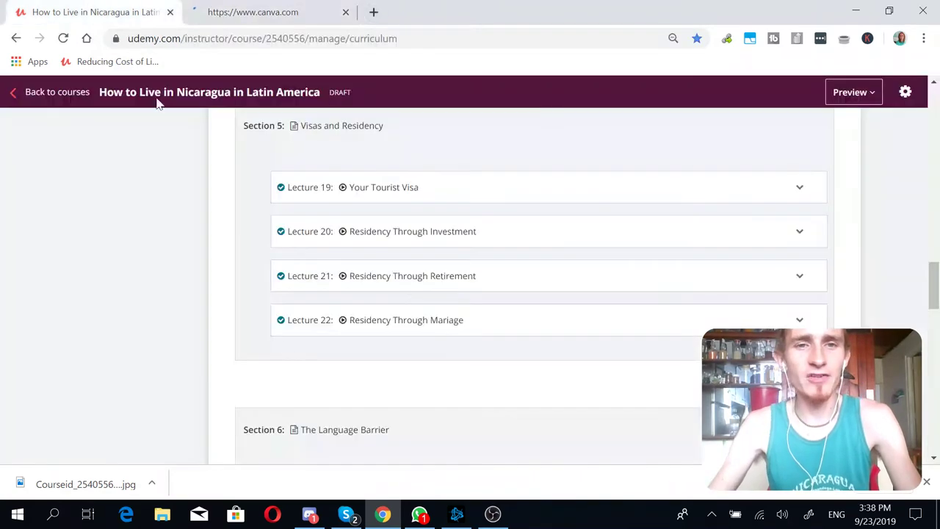
scroll(250, 368, up, 4)
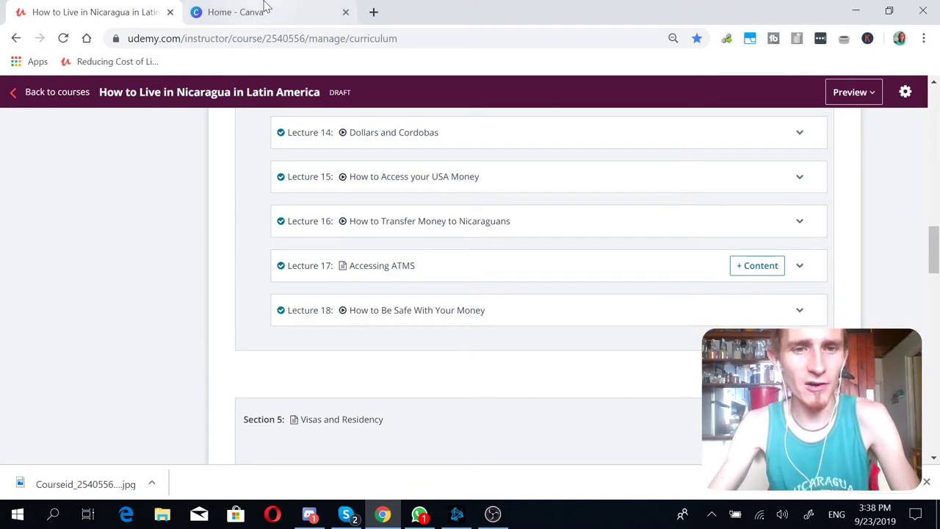
Open the Thumbnails folder inside Living in Nicaragua in File Explorer and look through its lecture title images.
click(165, 518)
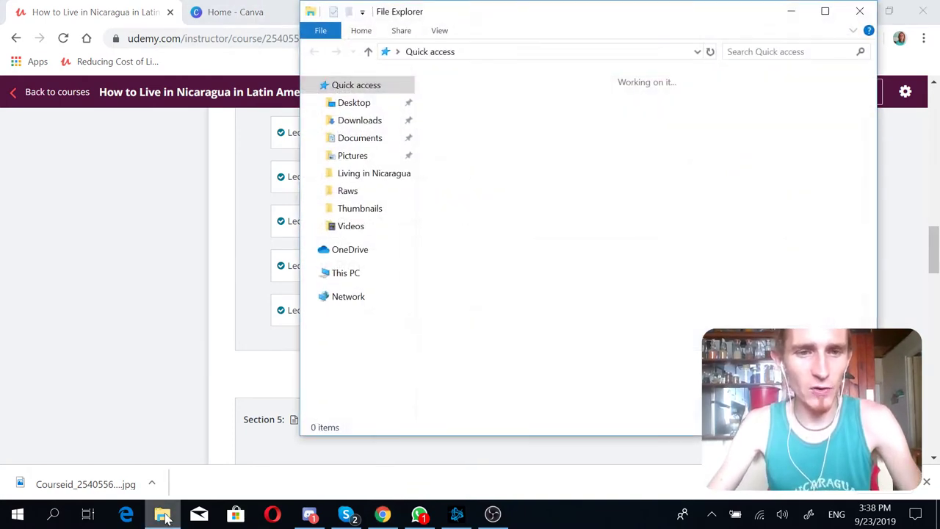
click(355, 176)
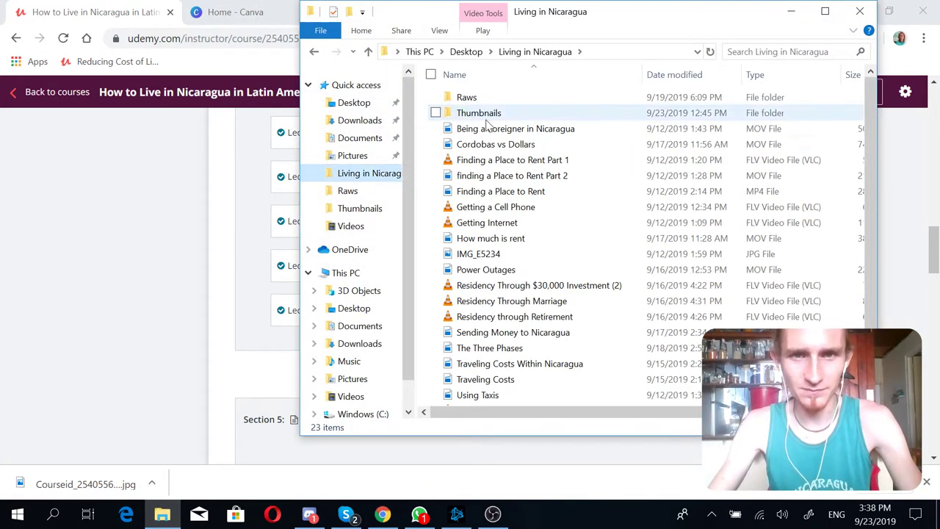
scroll(614, 174, down, 2)
scroll(559, 242, up, 1)
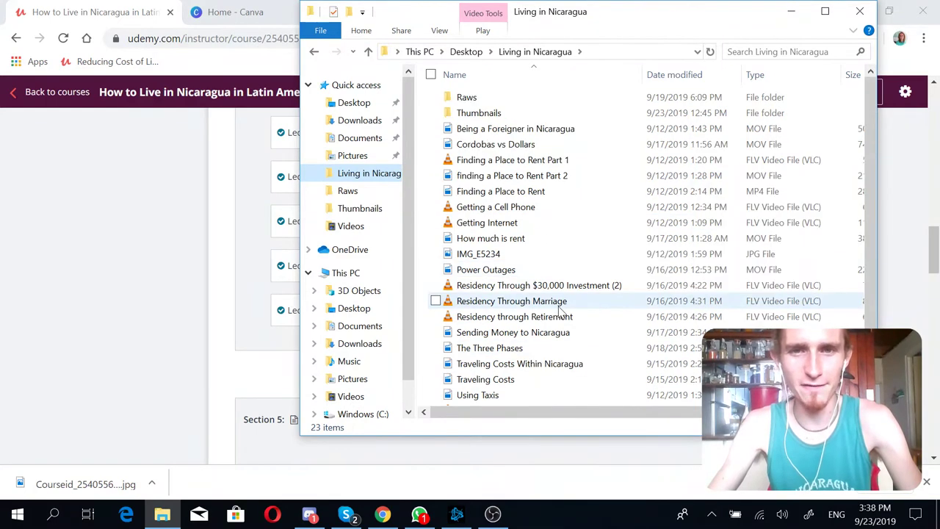
double_click(497, 118)
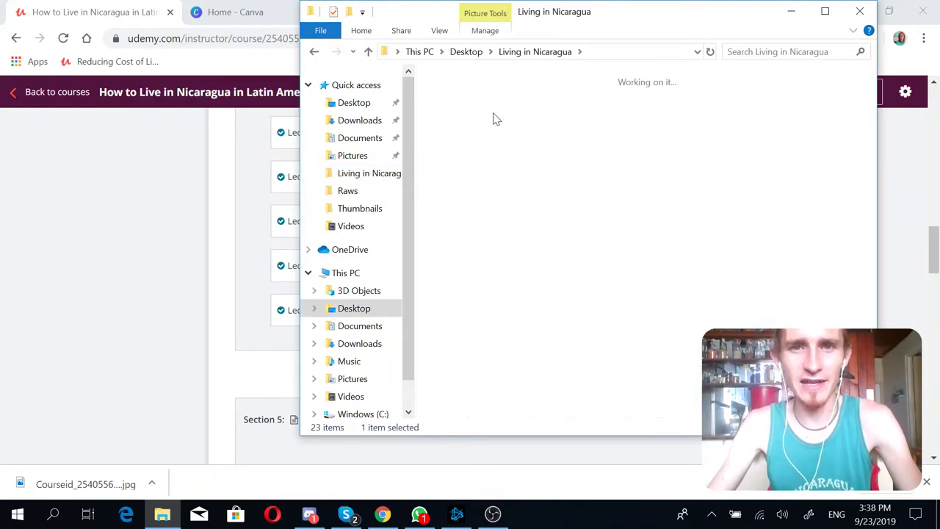
scroll(668, 187, down, 2)
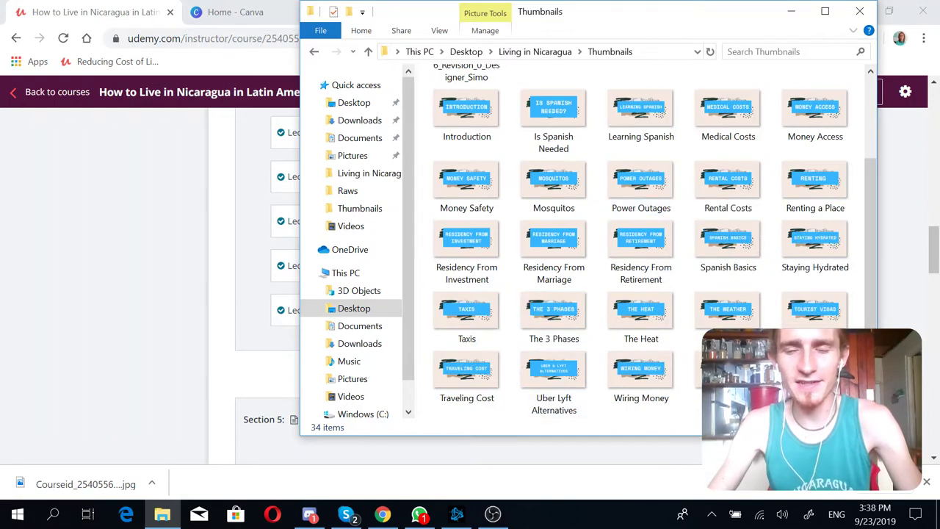
scroll(694, 360, up, 2)
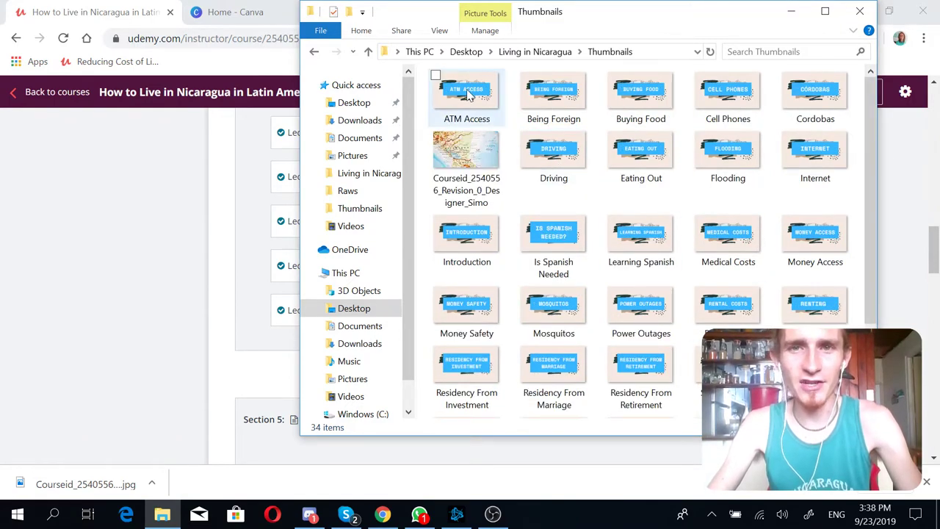
View the ATM Access, Cell Phones and Internet title images one after another, and return to the Udemy curriculum in the browser.
double_click(444, 86)
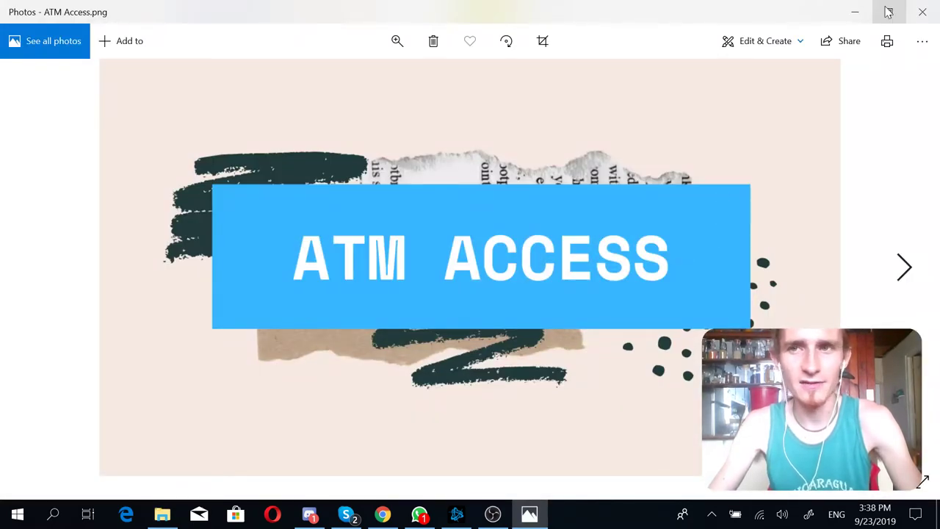
click(922, 12)
double_click(737, 108)
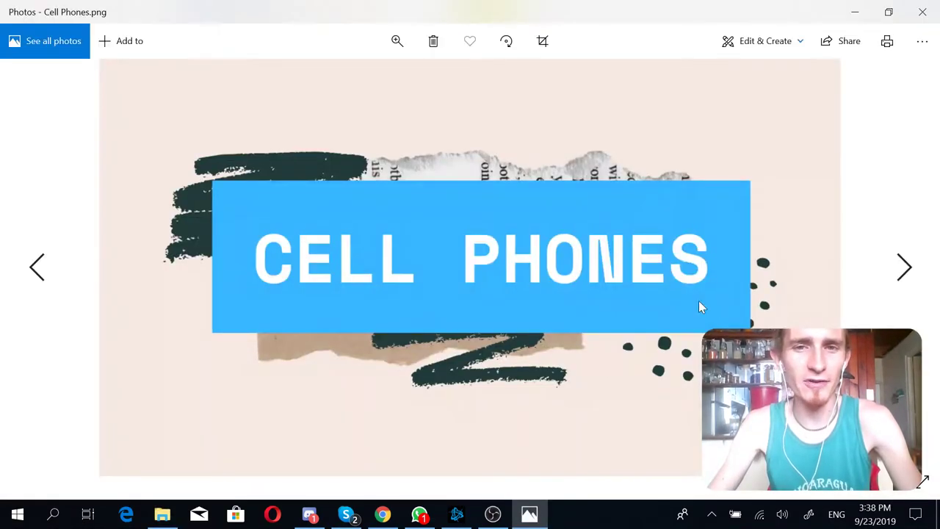
click(922, 11)
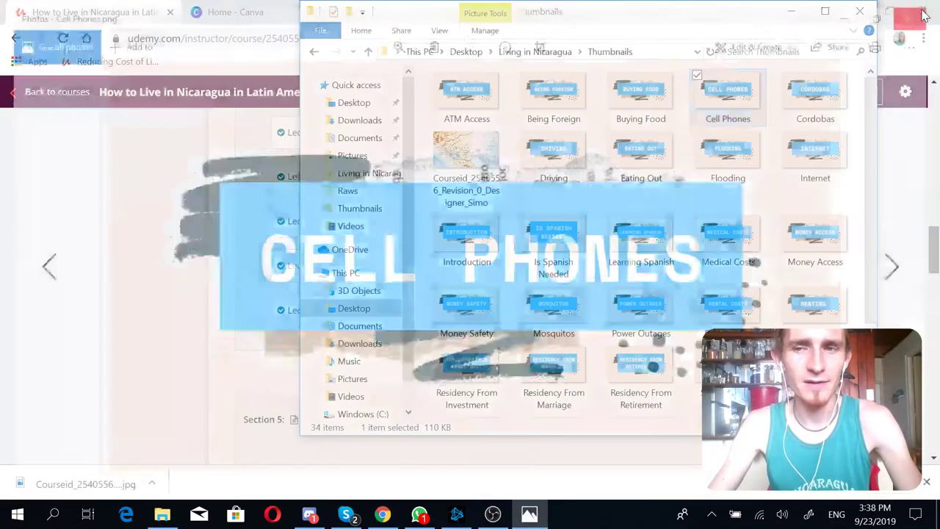
click(812, 163)
double_click(812, 163)
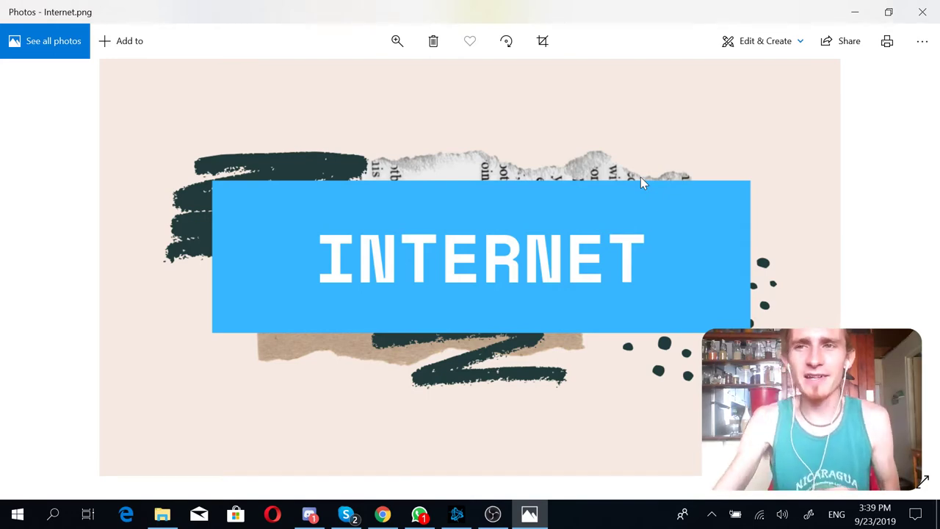
click(855, 12)
click(93, 192)
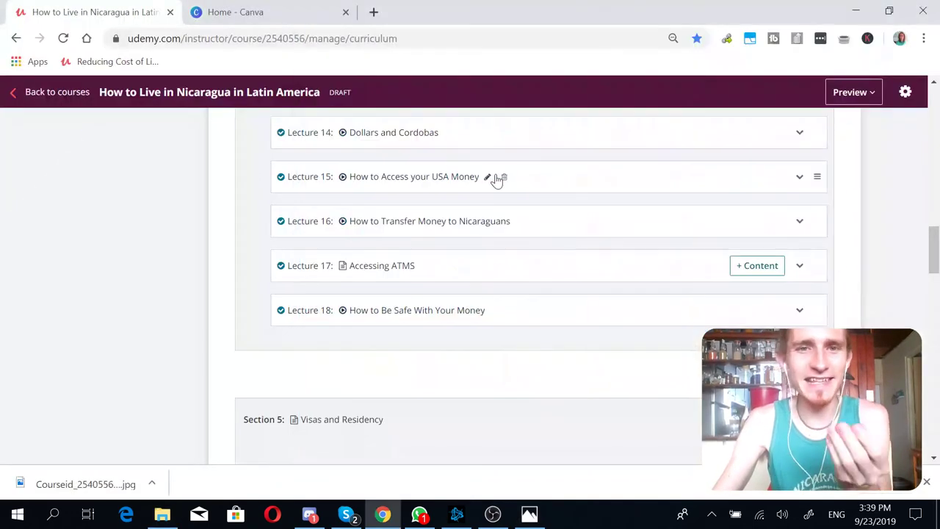
Go back to the start of the curriculum and open a preview of the course as a student.
scroll(497, 179, up, 3)
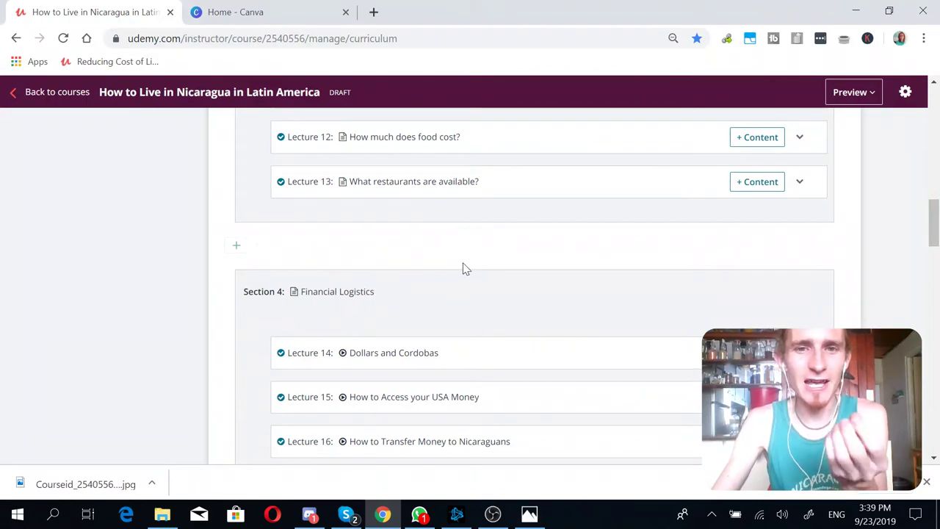
scroll(462, 268, up, 15)
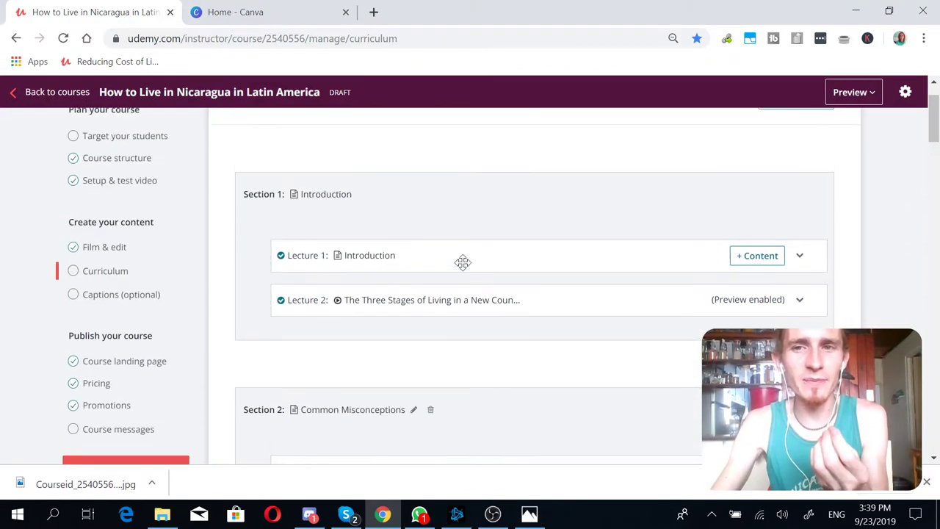
scroll(462, 262, up, 1)
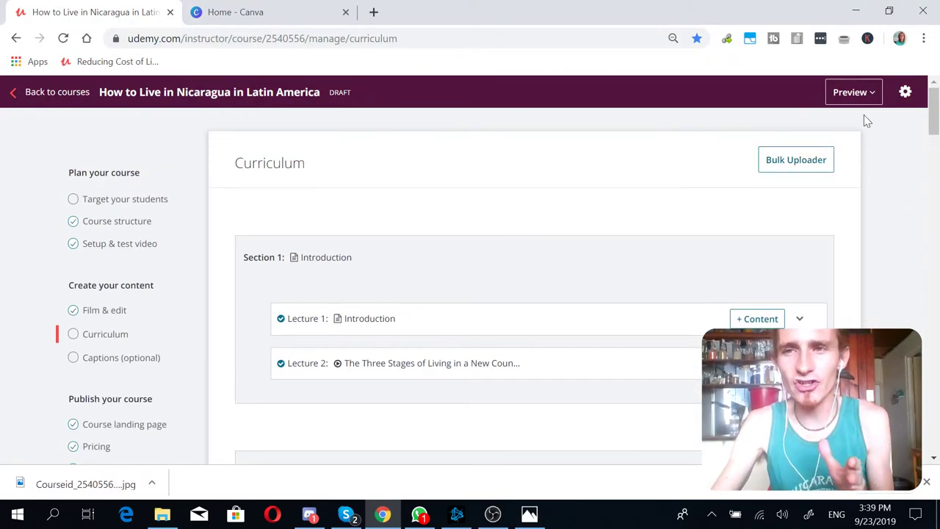
click(858, 94)
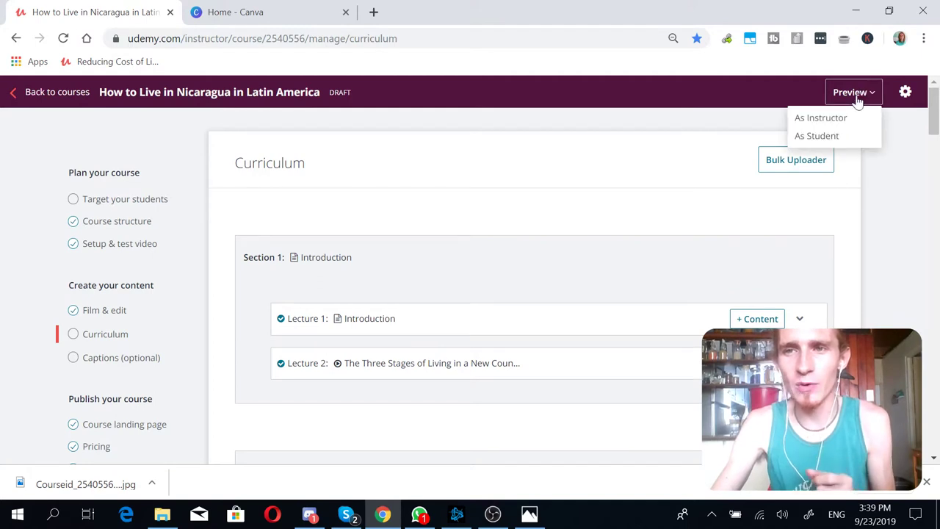
click(832, 137)
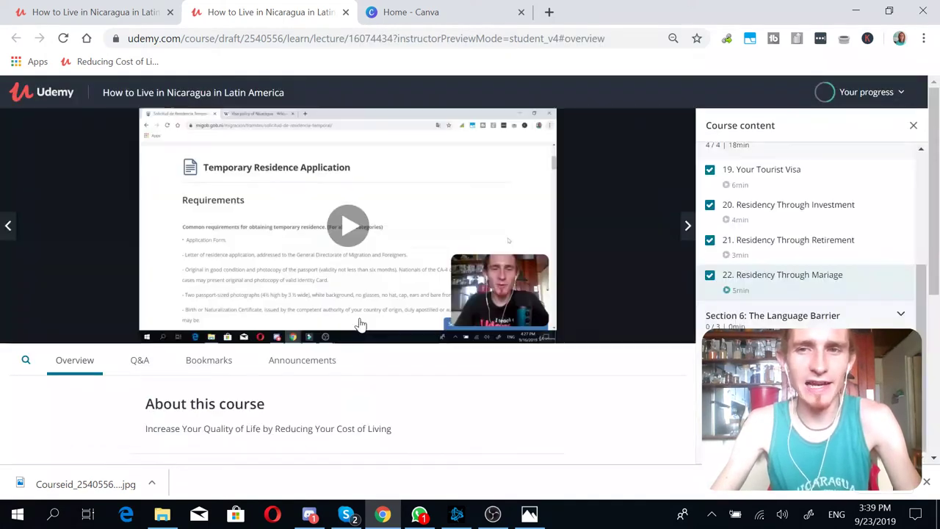
Expand the Introduction and Common Misconceptions sections in the course content and look through the lecture list.
scroll(795, 233, up, 10)
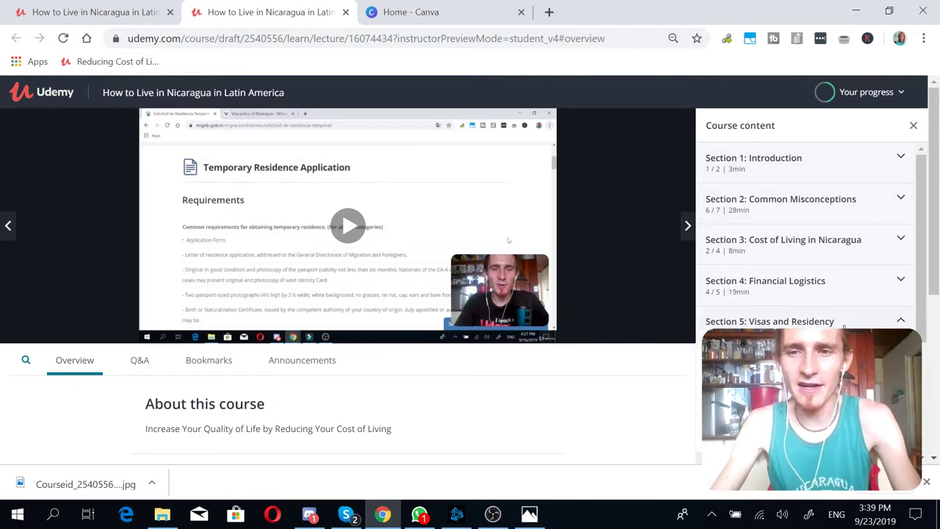
click(899, 160)
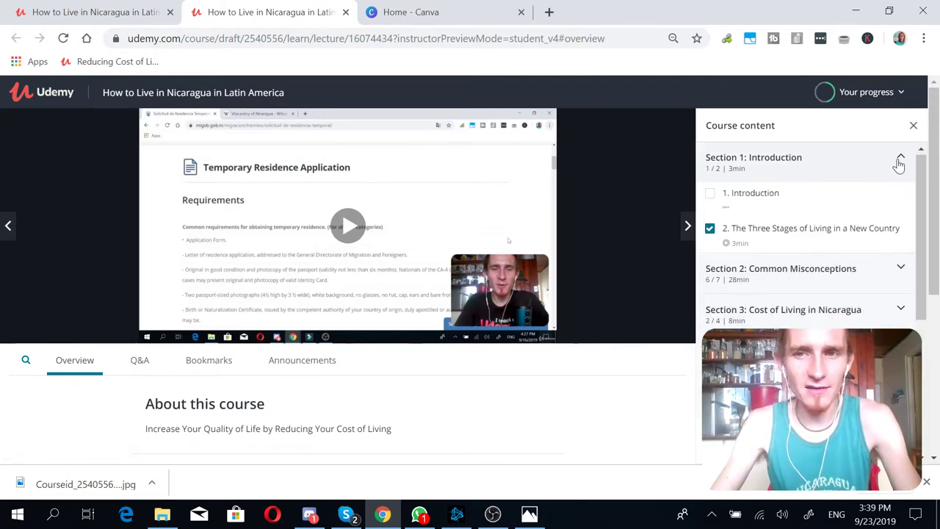
click(897, 268)
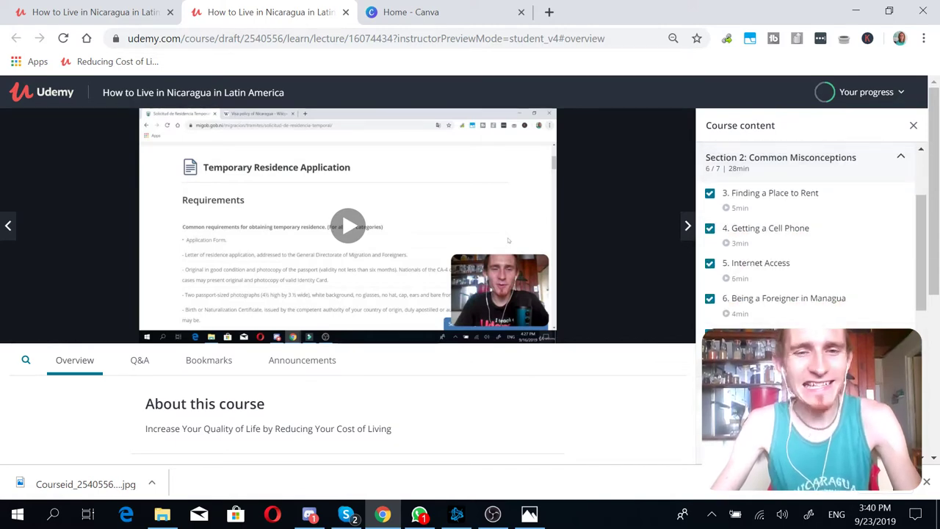
scroll(838, 242, up, 2)
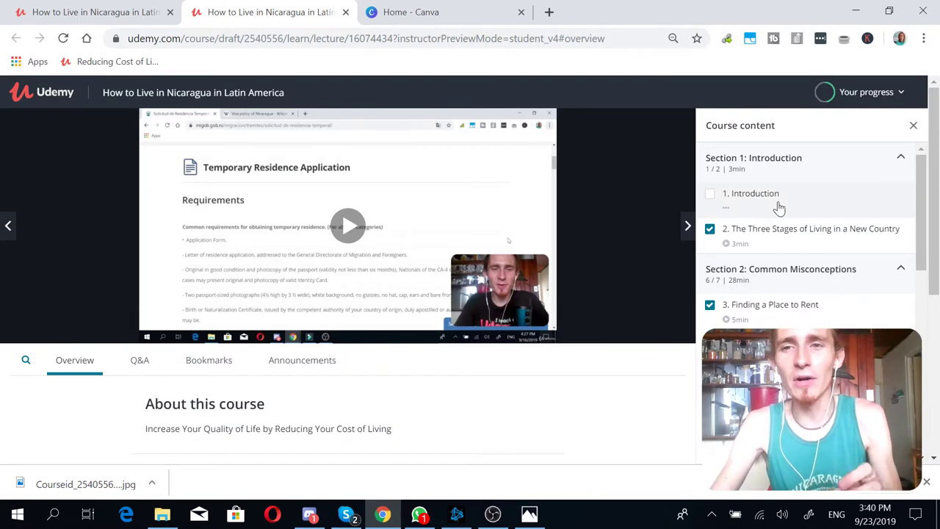
scroll(782, 221, down, 10)
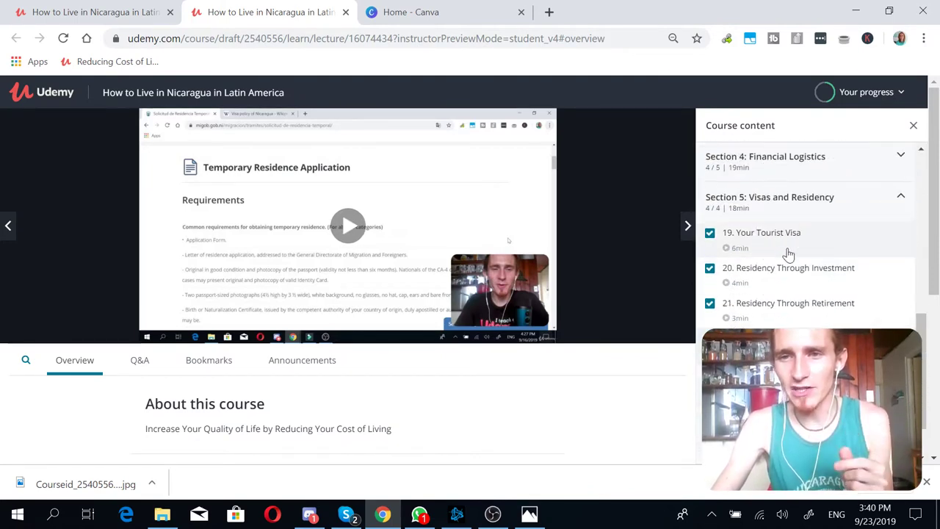
scroll(793, 273, up, 10)
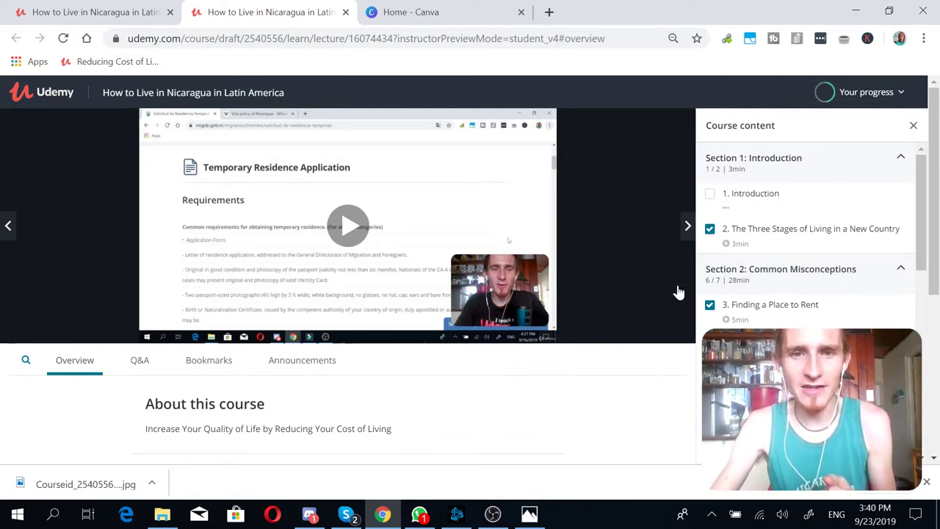
Play the Residency Through Mariage lecture in full screen with its sound muted.
click(525, 248)
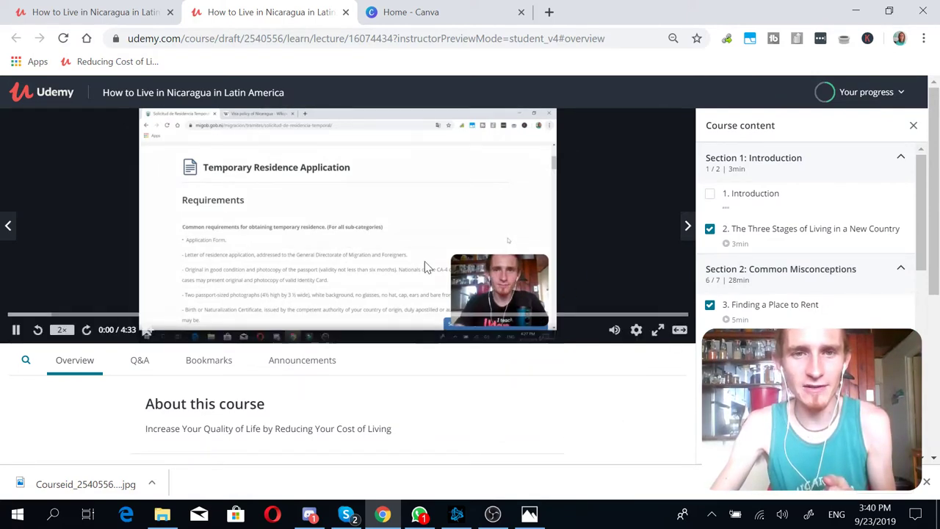
click(17, 330)
click(657, 330)
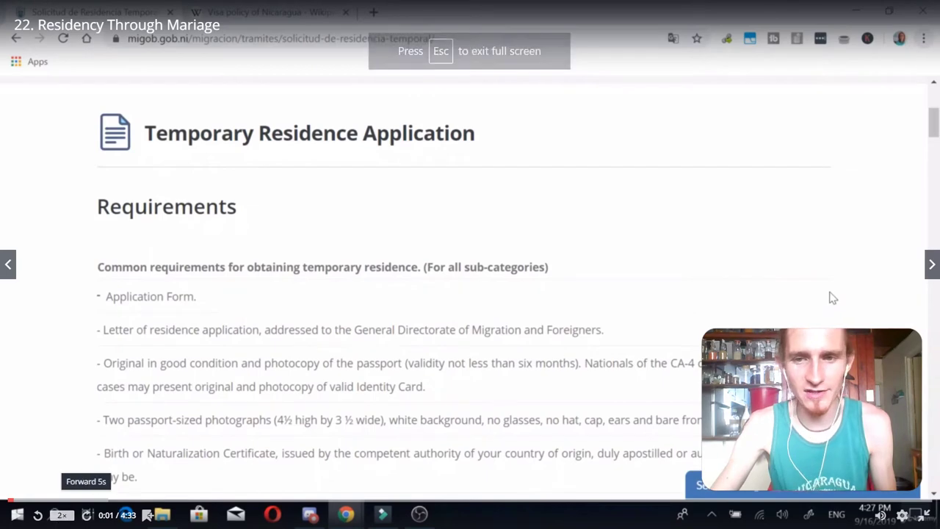
key(Escape)
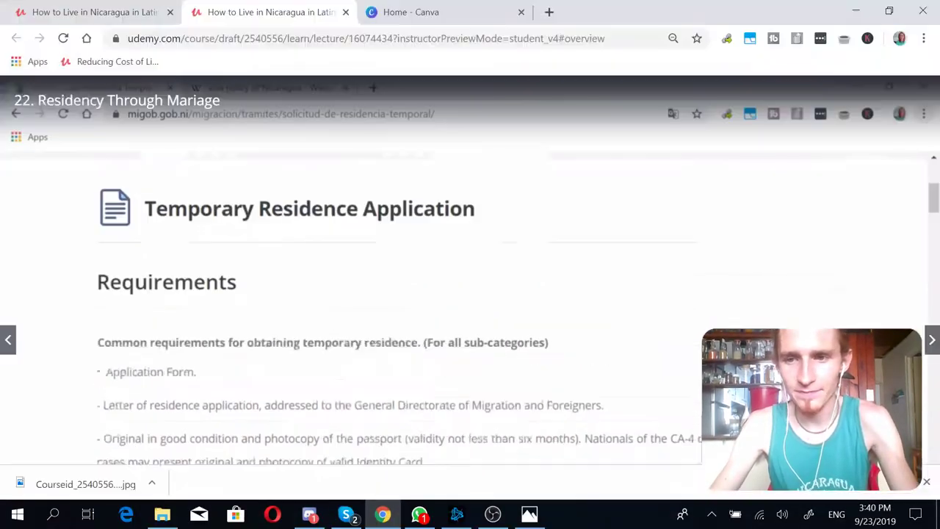
mouse_move(617, 332)
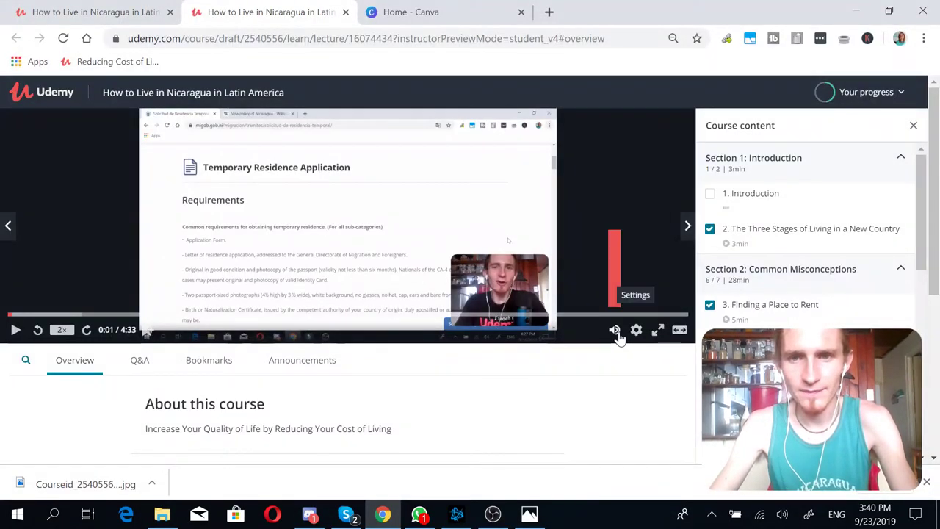
key(space)
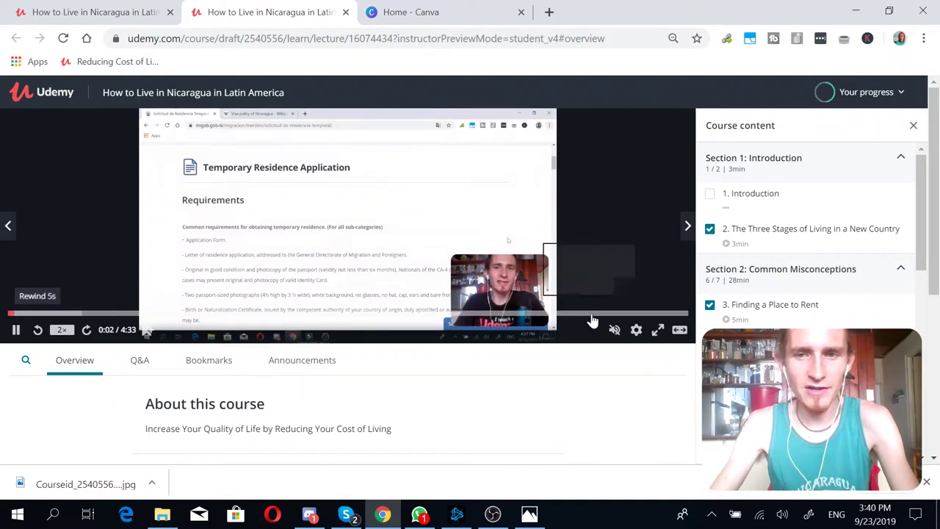
click(657, 331)
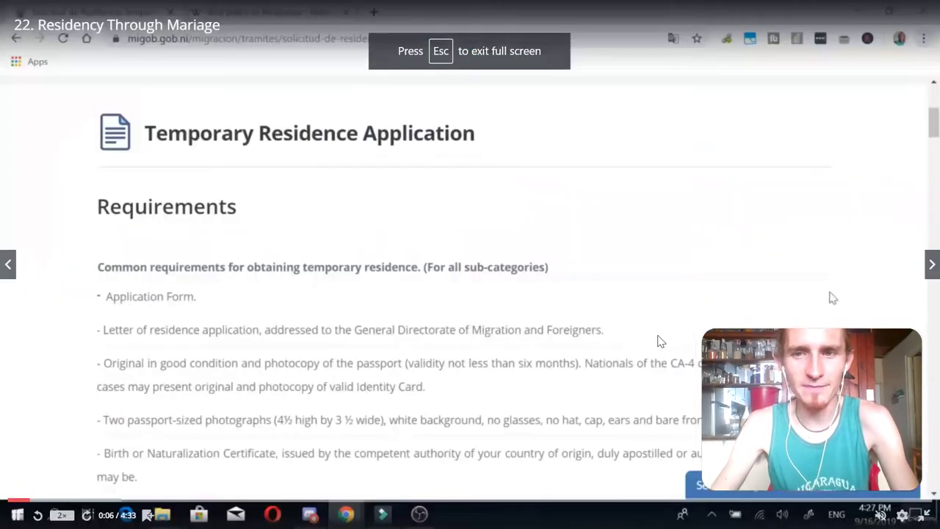
Skip through the following lectures, past the Spanish ones and Hydration is Mandatory, to The Heat, pause it and leave full screen.
click(921, 499)
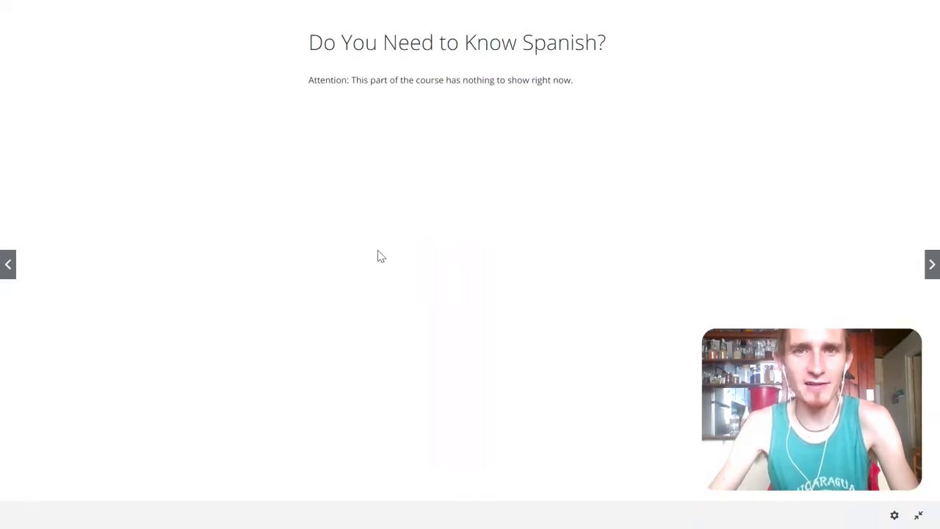
click(931, 269)
click(931, 268)
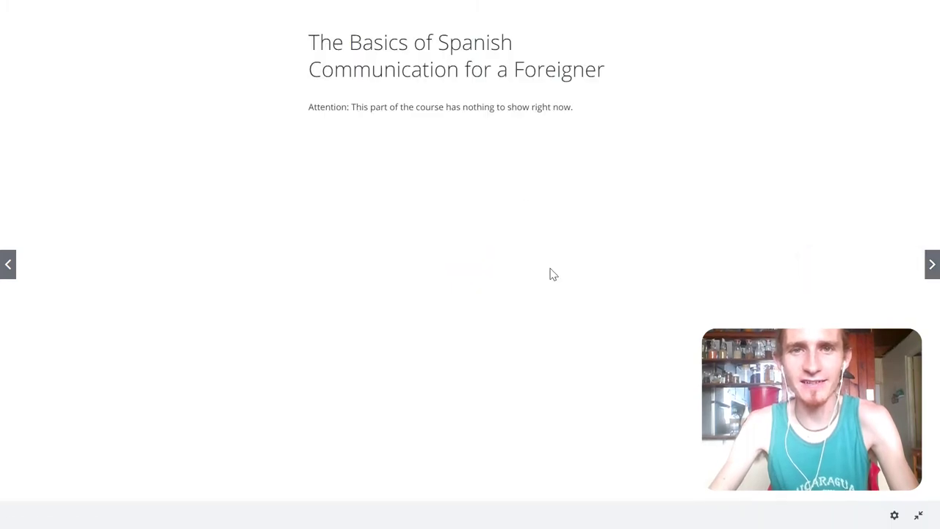
click(930, 272)
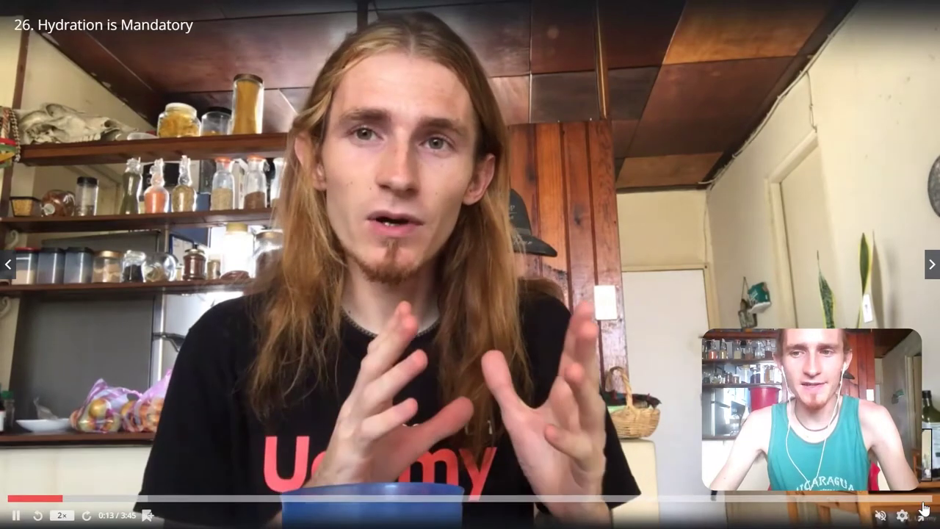
click(924, 502)
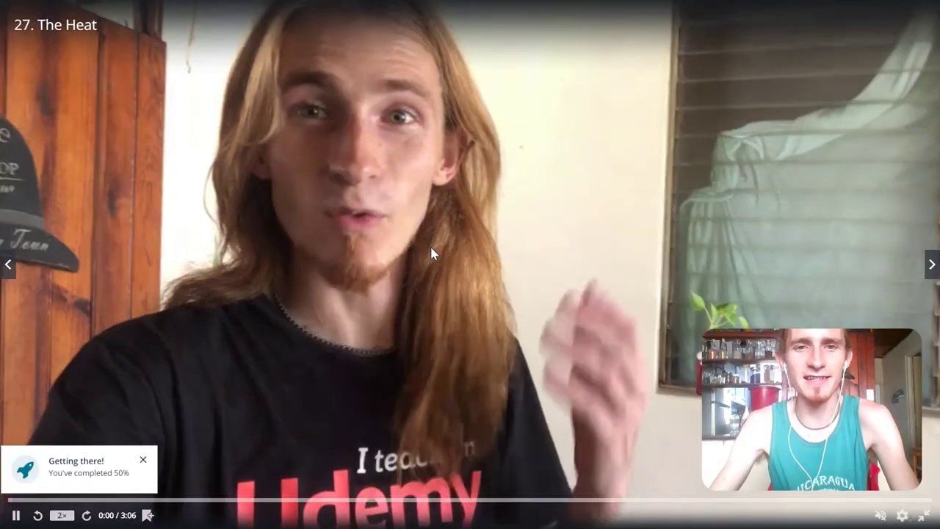
click(536, 225)
key(Escape)
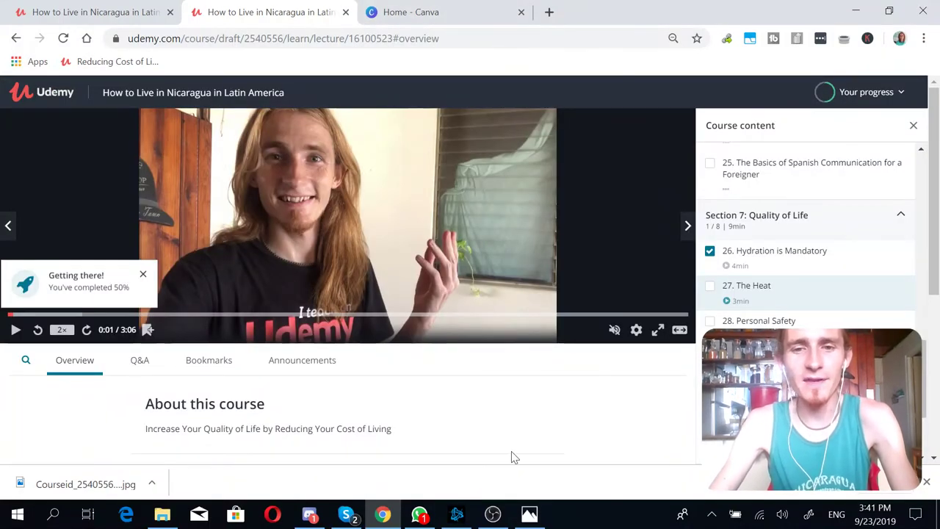
Show the Internet title image in Photos and minimize it to return to the course preview.
mouse_move(493, 515)
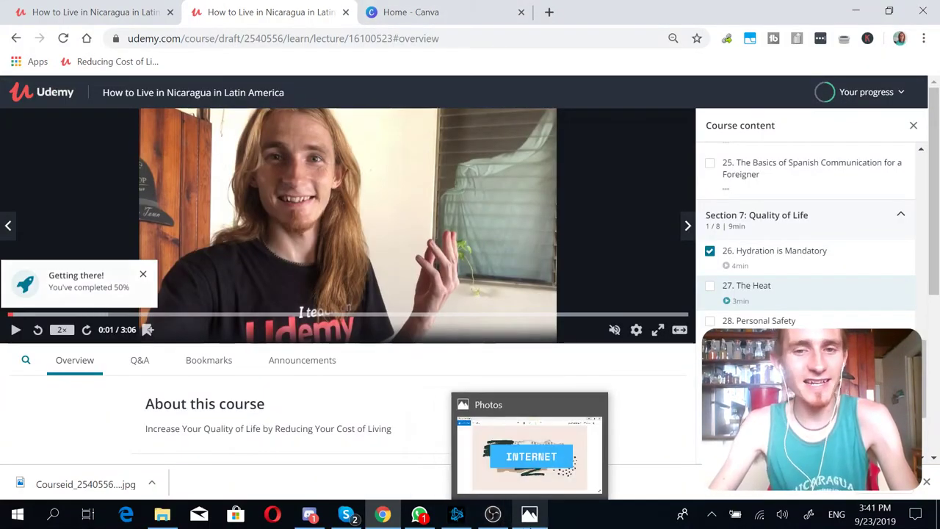
click(529, 470)
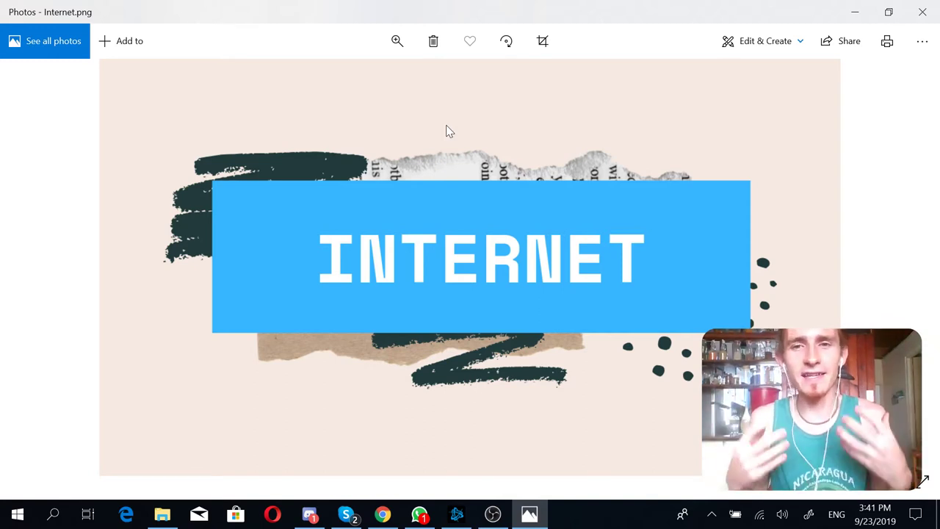
click(854, 12)
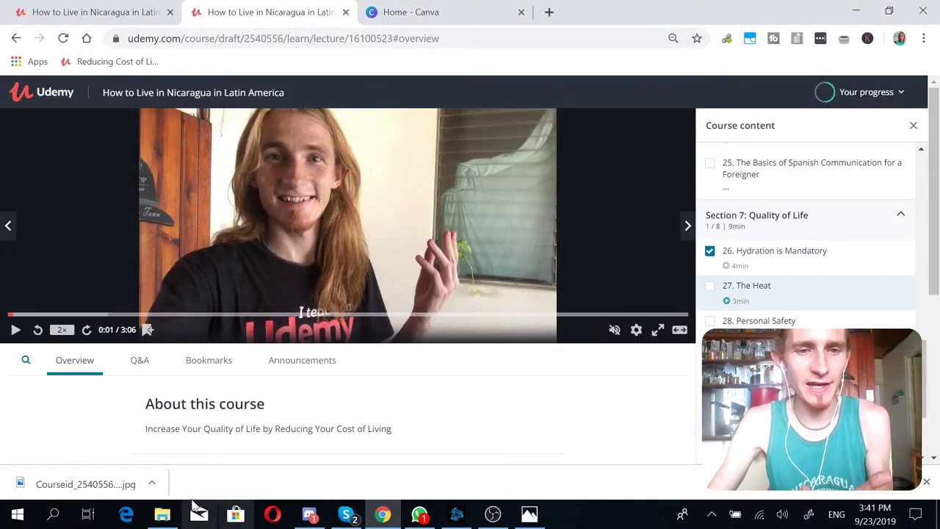
In the Thumbnails folder, highlight the title images in groups: ATM Access to Cordobas, Driving to Renting a Place, and Residency From Investment onward.
click(162, 514)
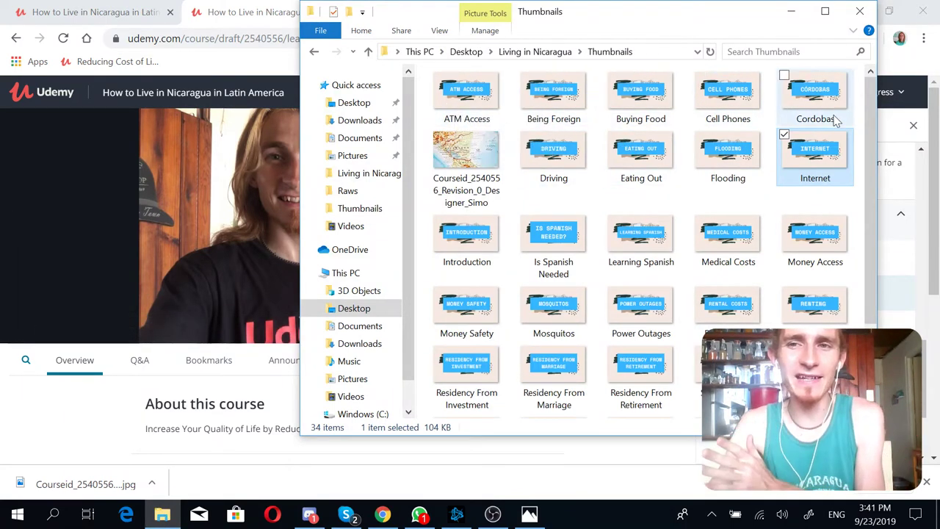
click(500, 94)
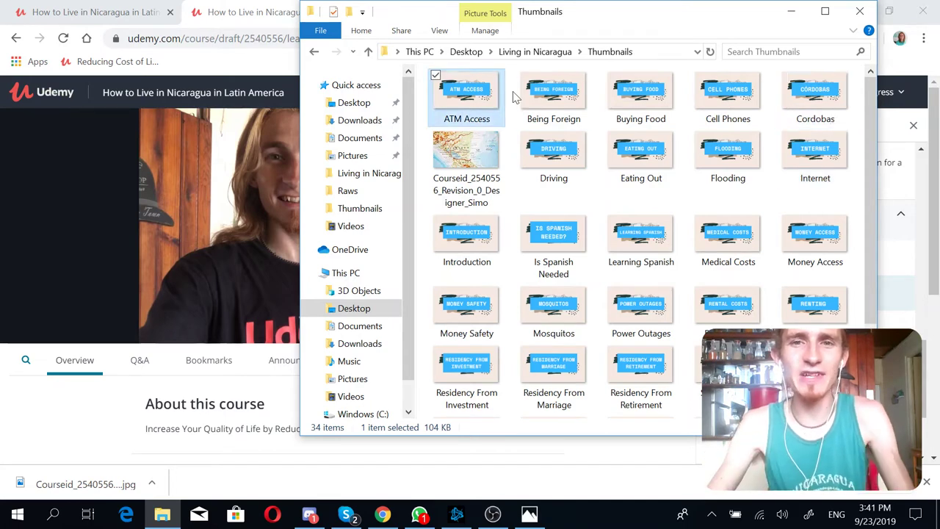
shift+click(818, 99)
click(553, 156)
shift+click(804, 297)
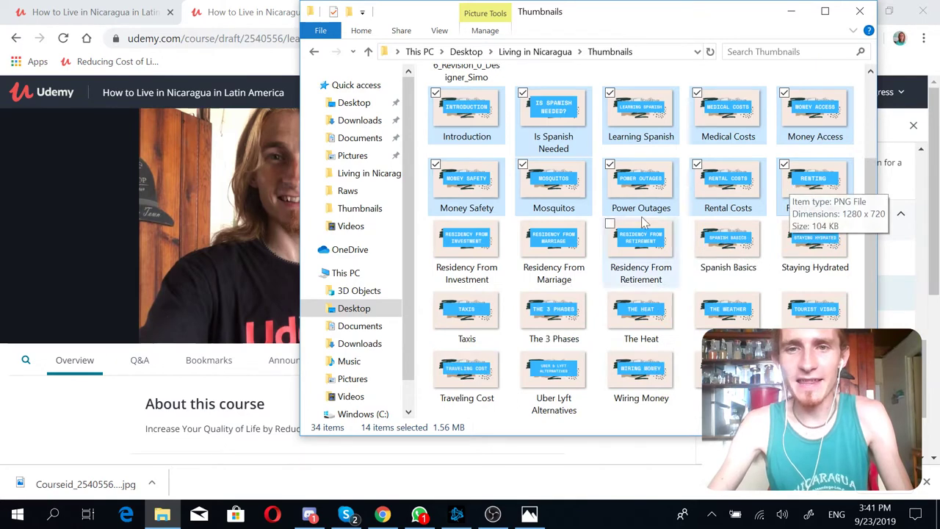
click(463, 238)
shift+click(728, 378)
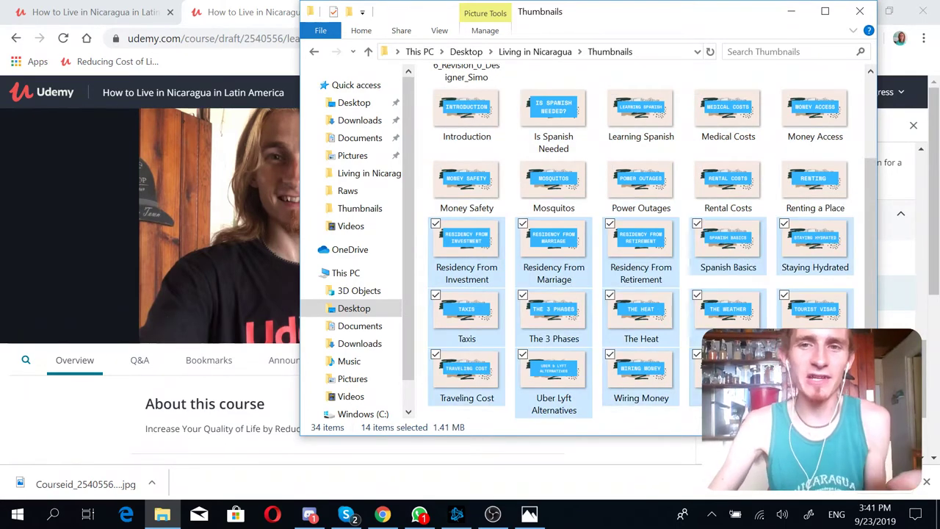
scroll(653, 265, up, 2)
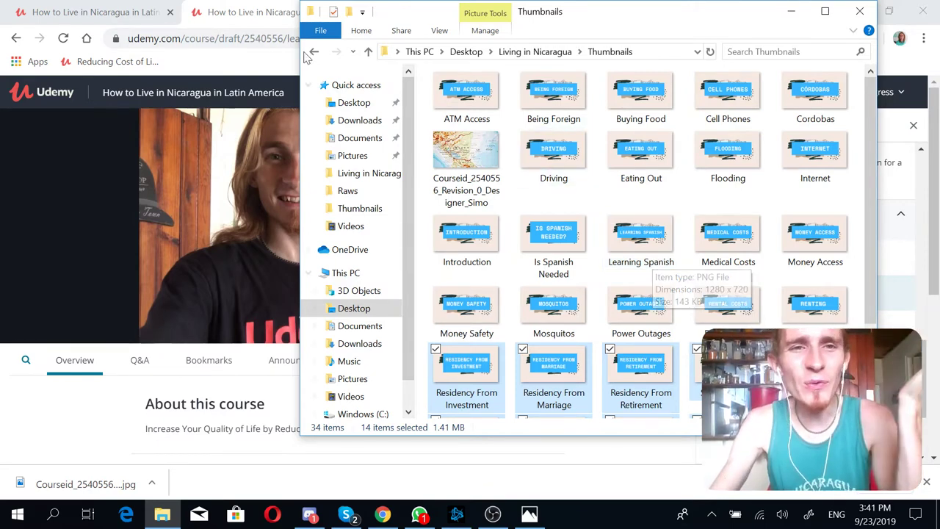
Switch from the Thumbnails folder to Canva in the browser and create a new YouTube Thumbnail design.
click(259, 68)
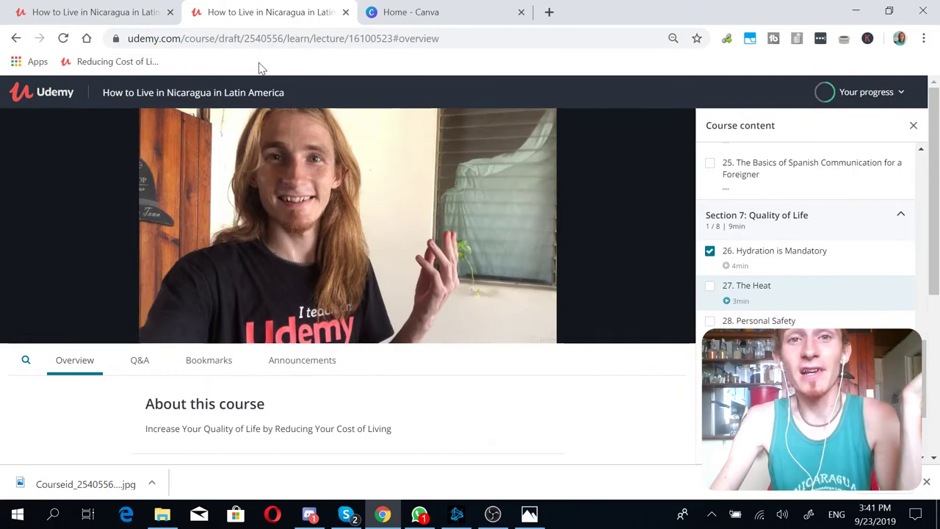
click(415, 11)
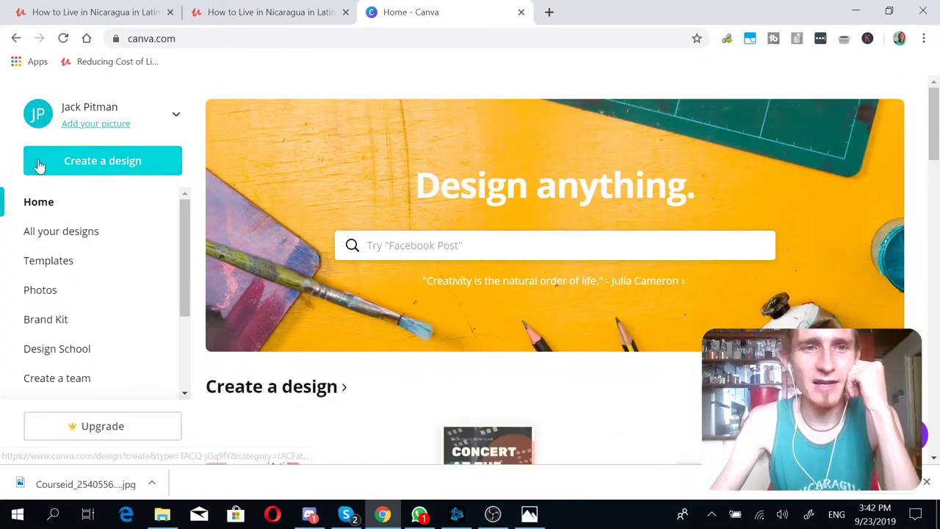
click(36, 162)
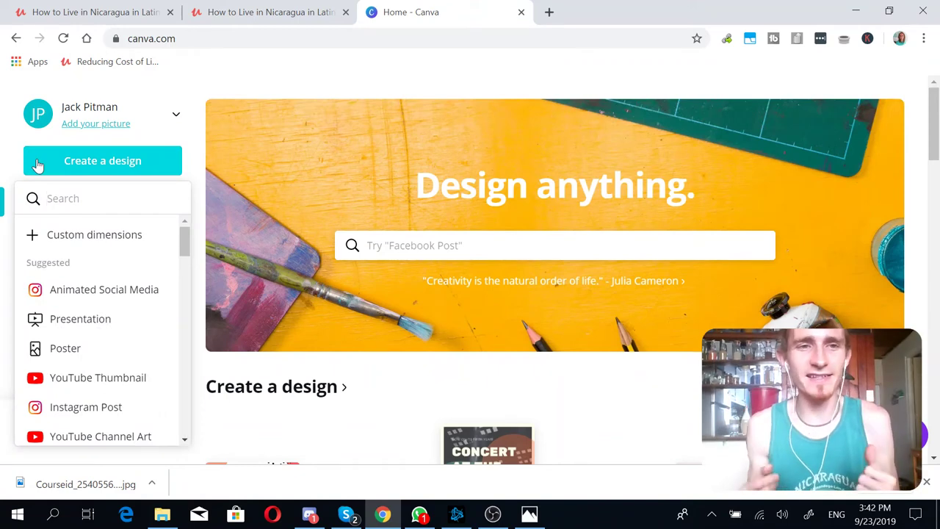
click(101, 164)
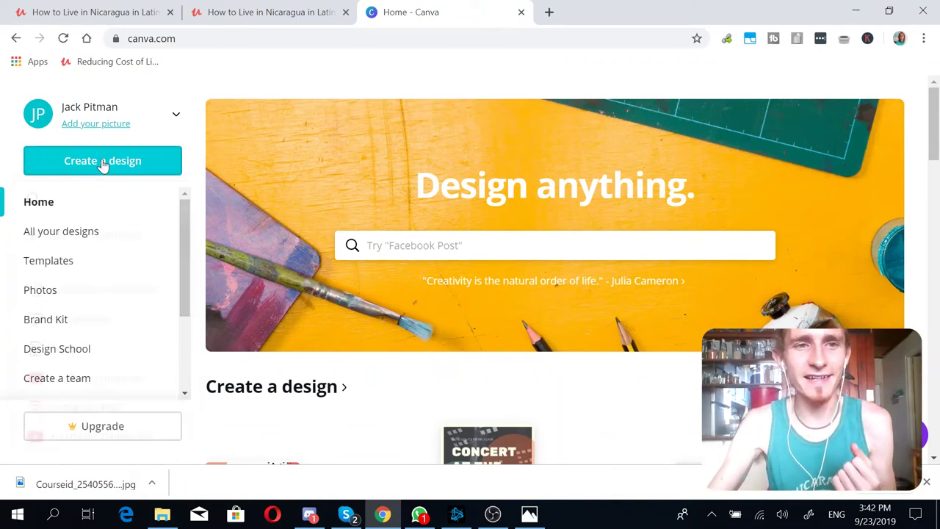
click(103, 164)
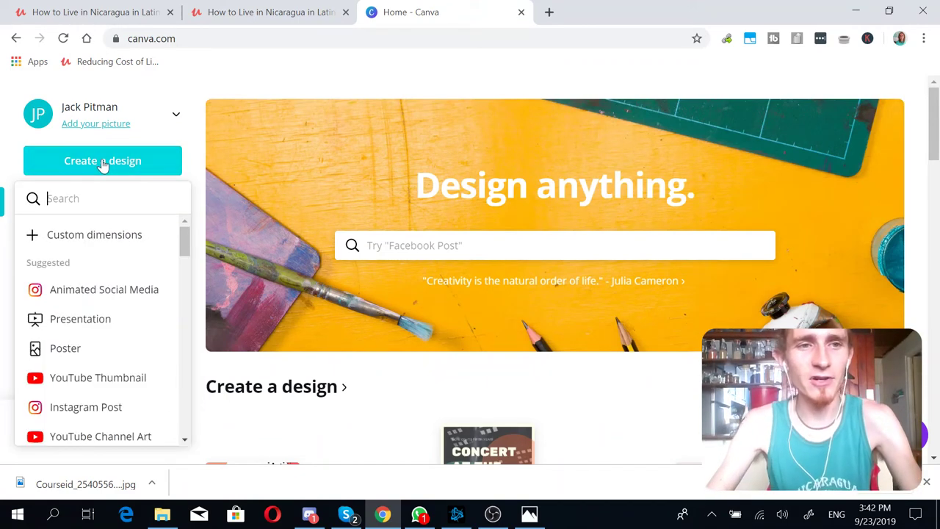
click(100, 379)
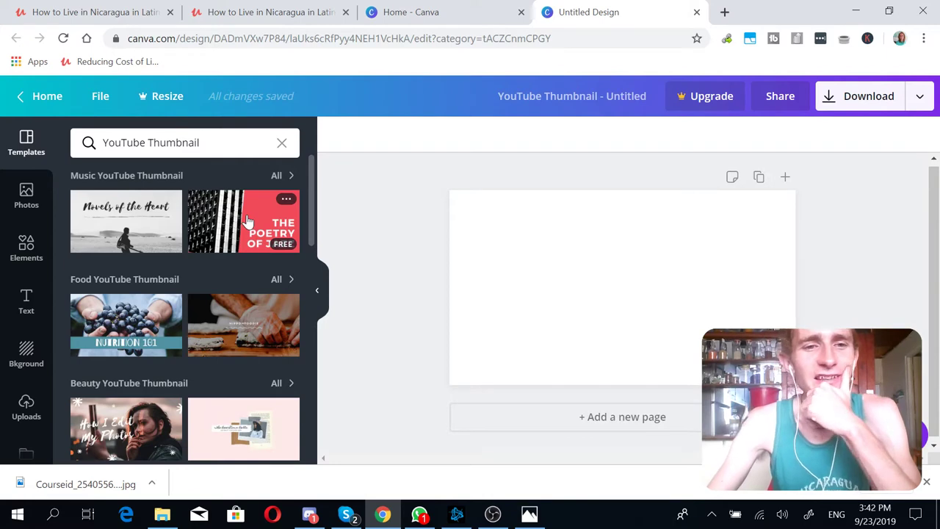
Browse the YouTube Thumbnail templates, from the Music, Food, Beauty, Tutorial and Travel categories through the full results.
scroll(247, 222, down, 2)
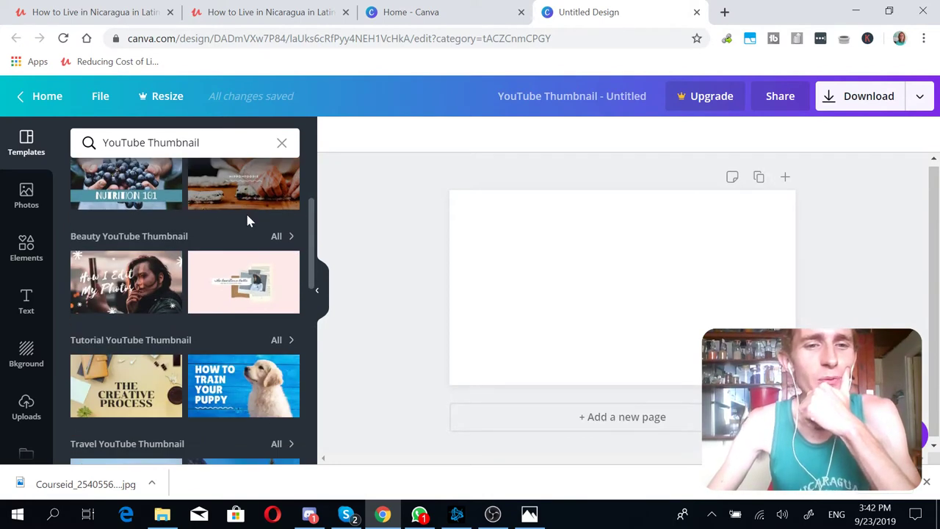
scroll(247, 221, down, 2)
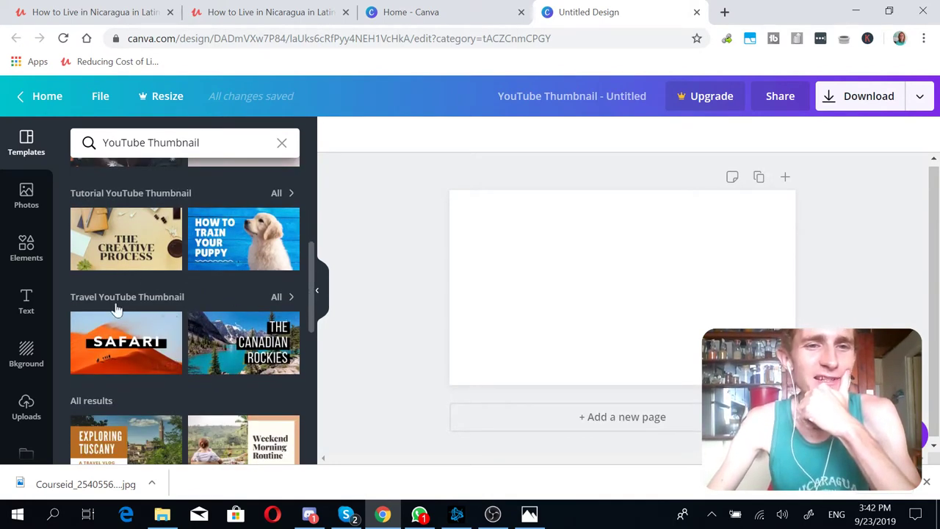
scroll(217, 276, up, 4)
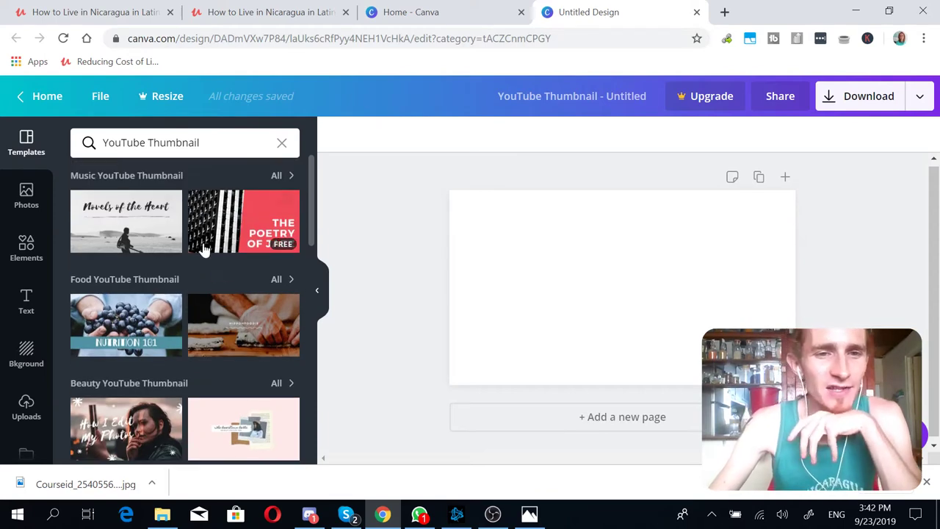
scroll(243, 252, down, 4)
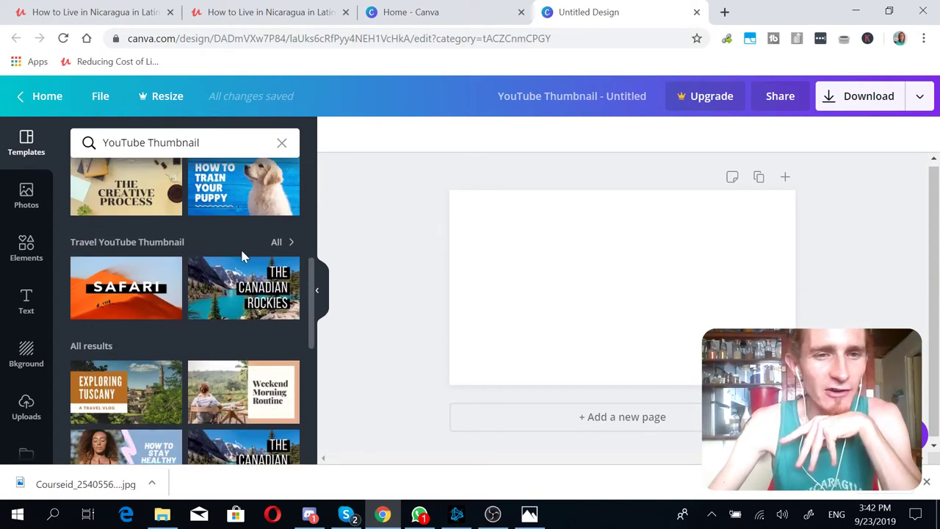
scroll(243, 257, down, 6)
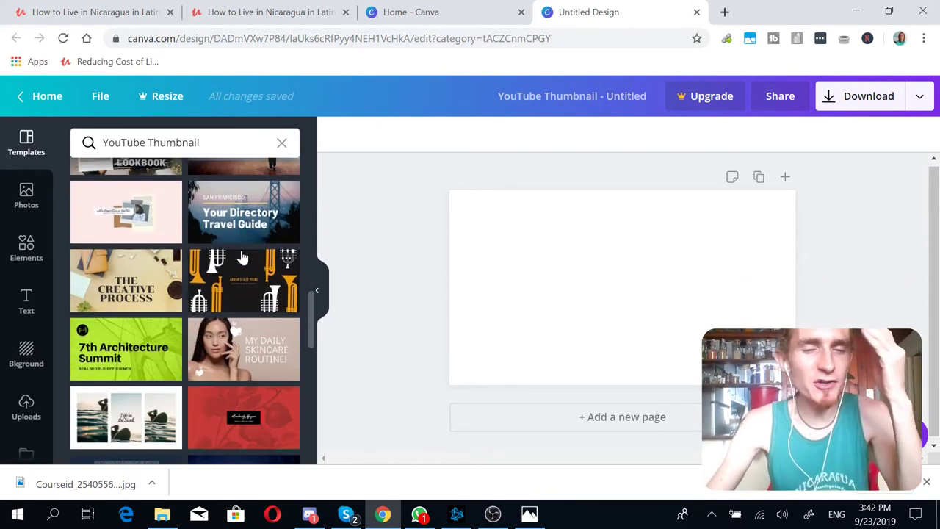
scroll(244, 257, down, 2)
scroll(243, 257, down, 1)
scroll(243, 257, up, 4)
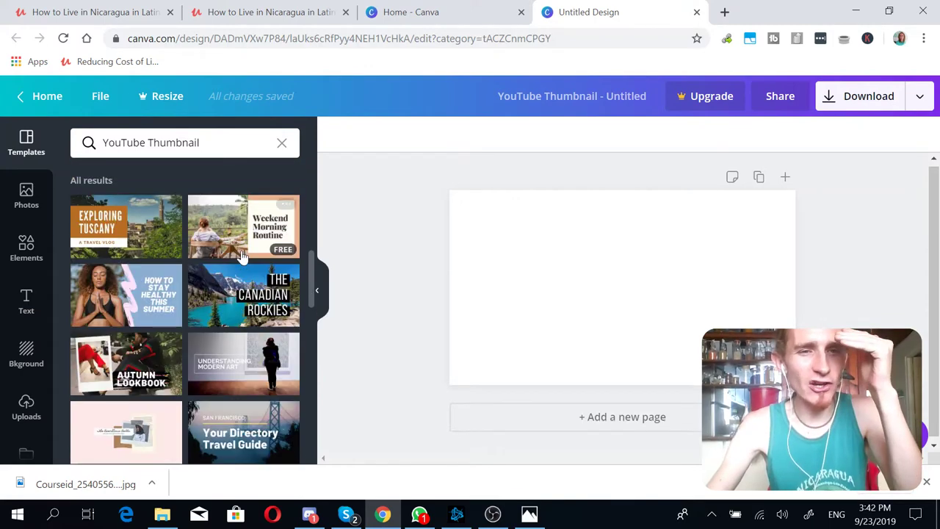
scroll(243, 257, up, 5)
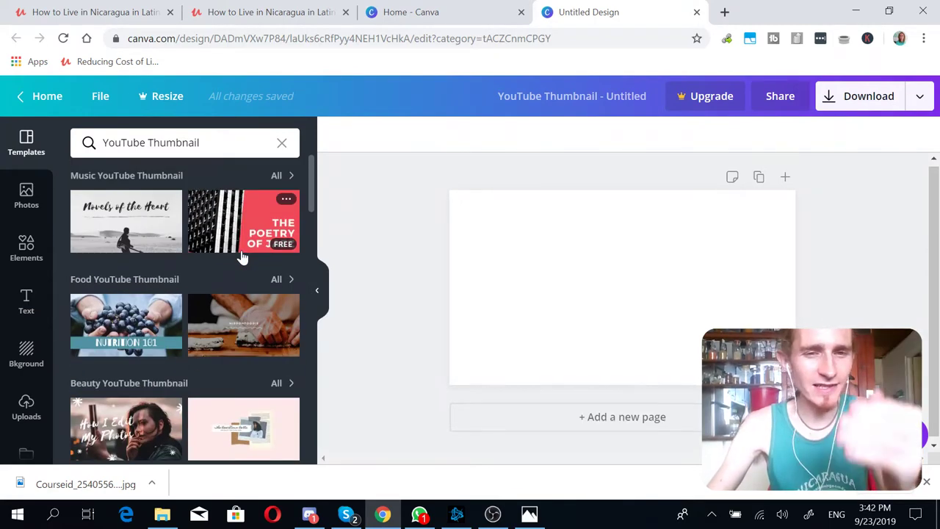
scroll(242, 257, down, 4)
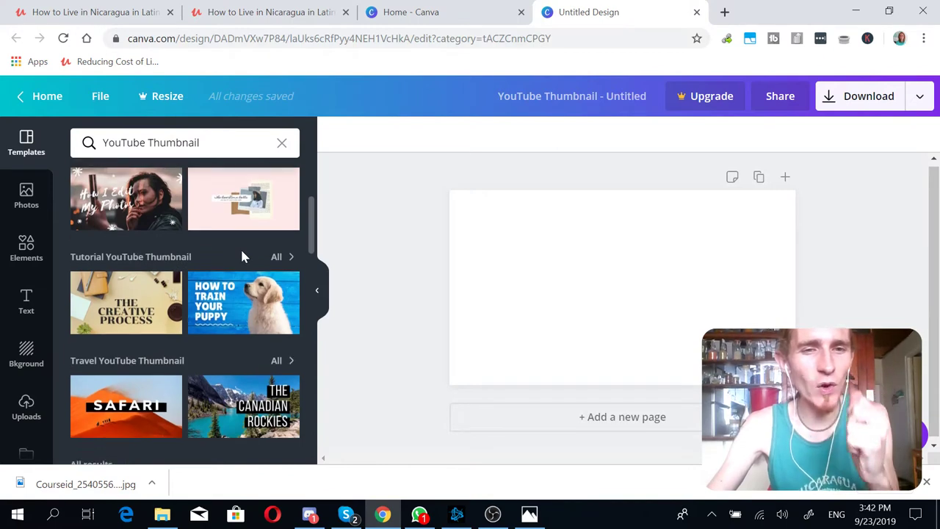
scroll(243, 257, down, 2)
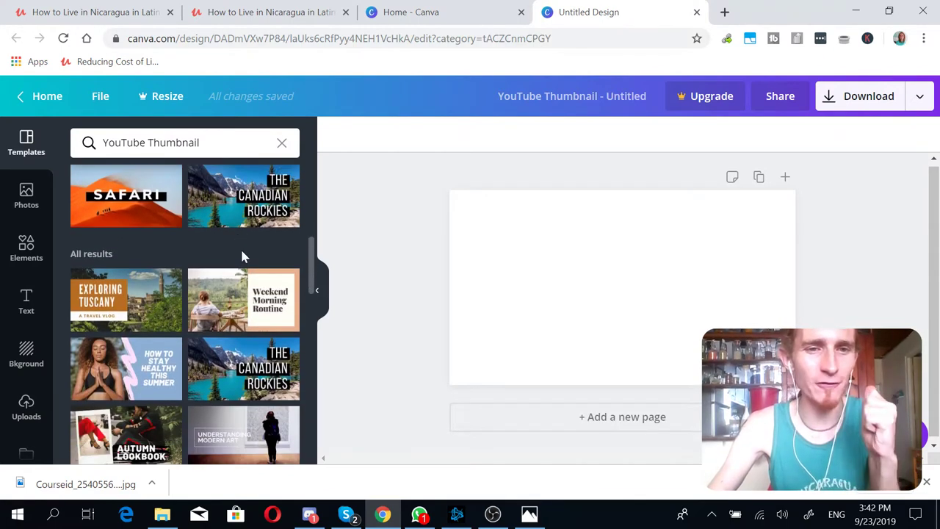
scroll(242, 257, down, 1)
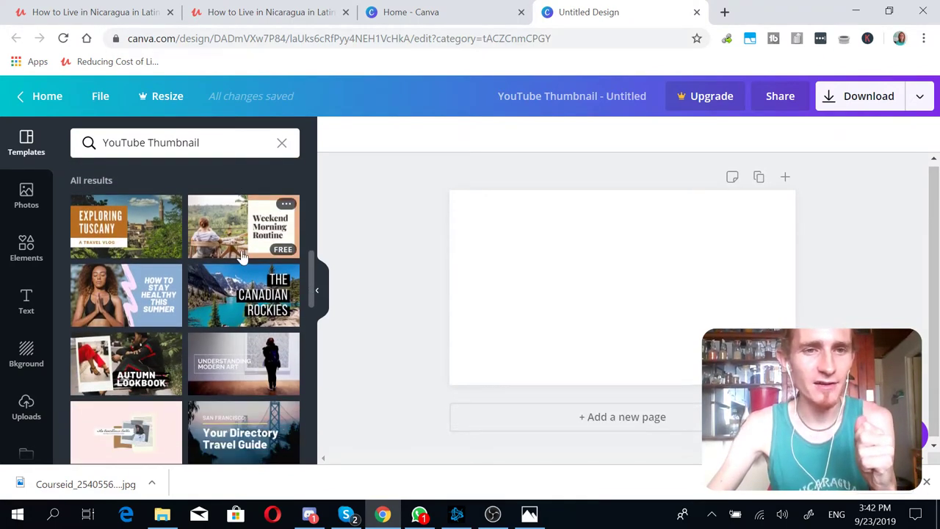
scroll(242, 257, up, 3)
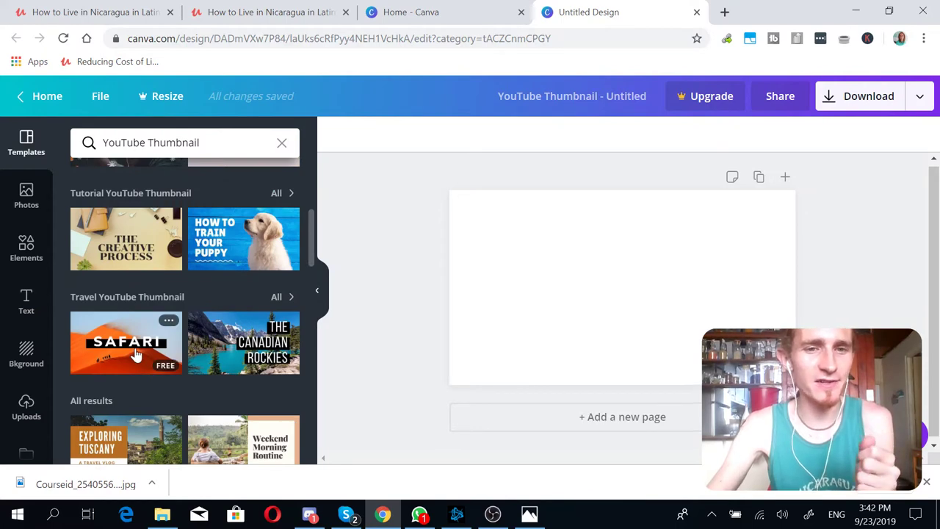
Find the green-blue "No More Excuses" template further down the results and apply it to the blank page.
scroll(136, 355, down, 5)
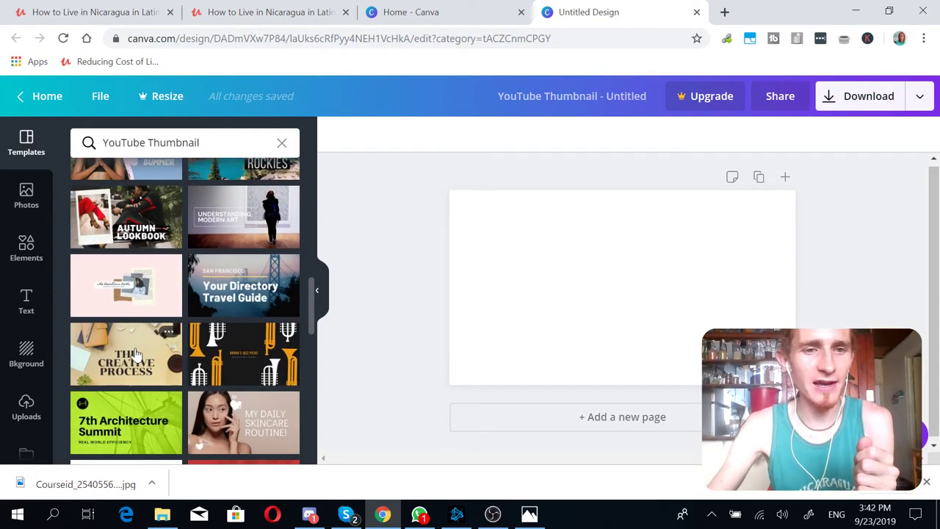
scroll(132, 353, down, 5)
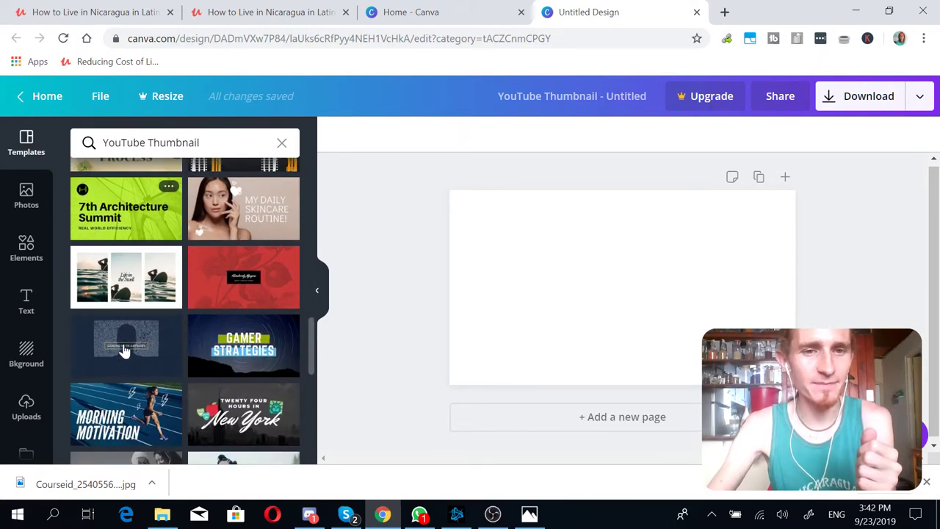
scroll(125, 352, down, 7)
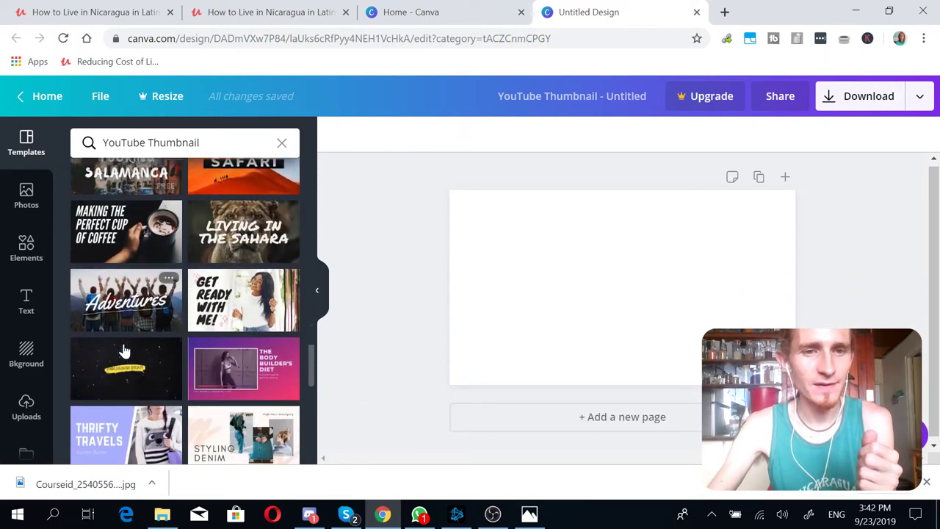
scroll(125, 351, down, 4)
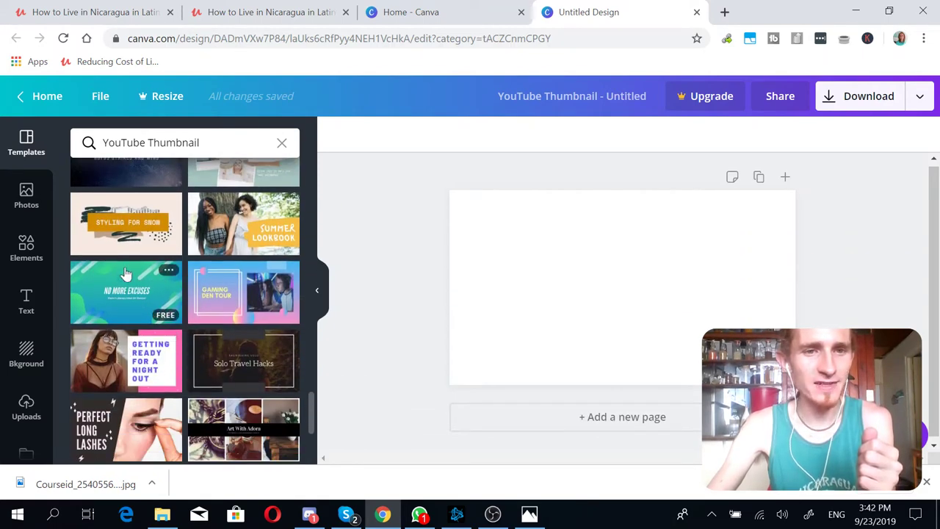
scroll(143, 326, down, 8)
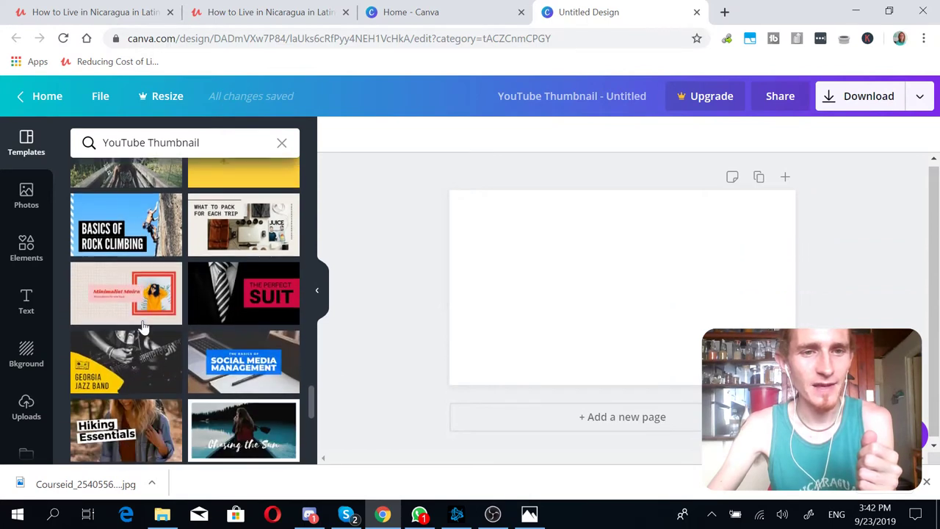
scroll(143, 327, up, 8)
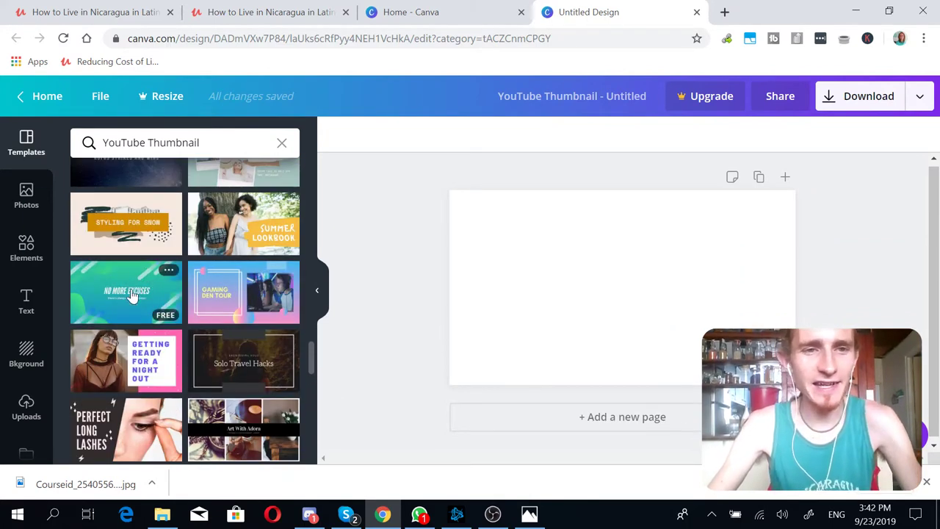
click(133, 296)
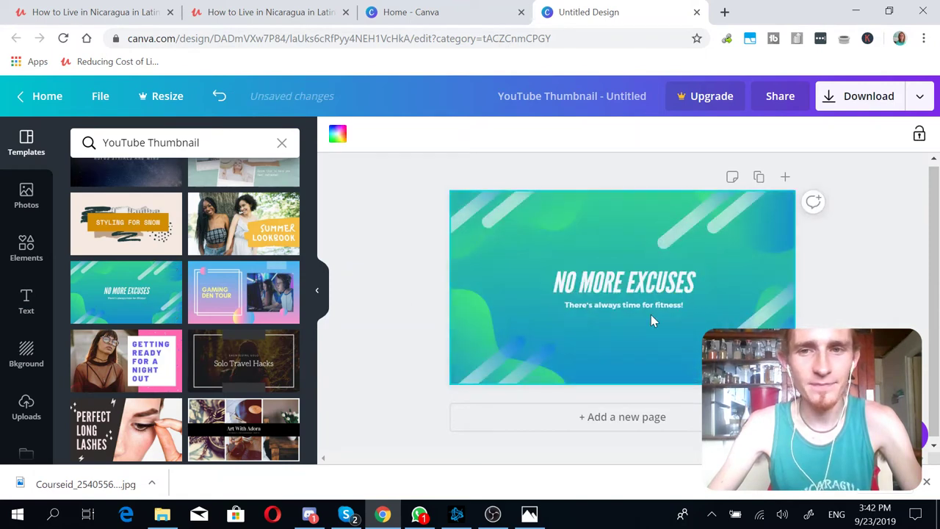
Replace the template's main heading with "FINDING ATMS".
click(632, 287)
triple_click(631, 288)
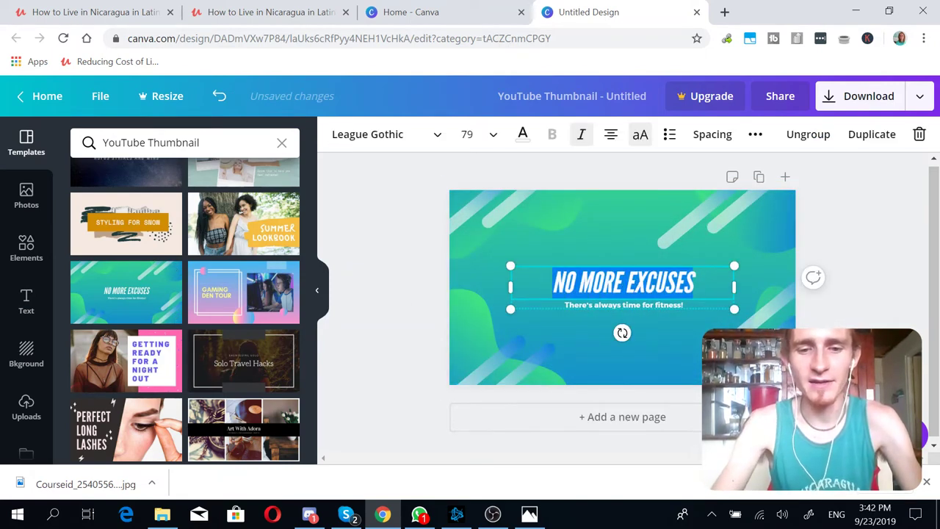
key(BackSpace)
text(FINDING ATMS)
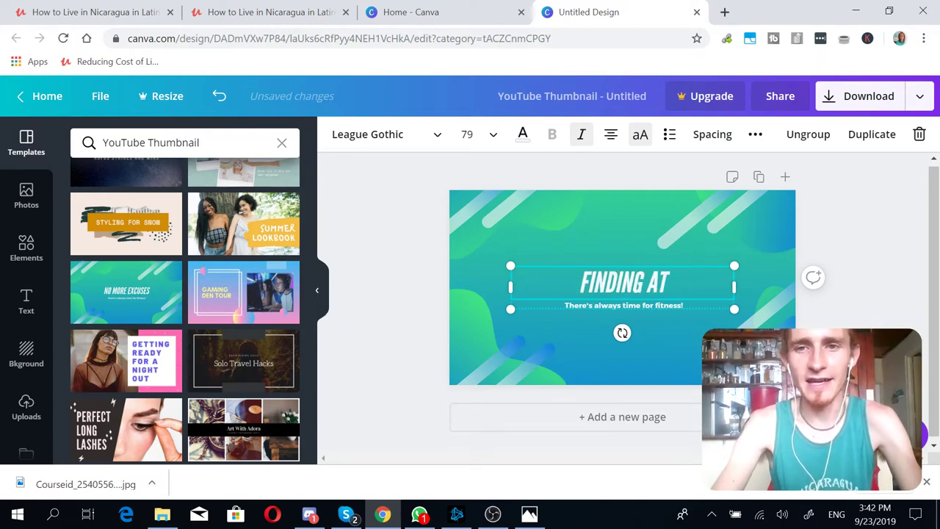
Delete the subtitle text "There's always time for fitness!" below the heading.
click(648, 305)
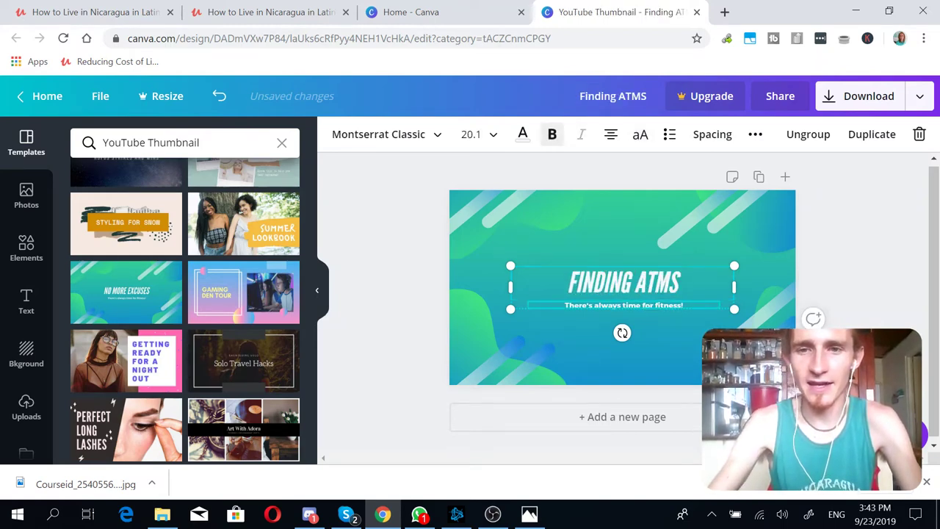
key(BackSpace)
key(ctrl+a)
key(BackSpace)
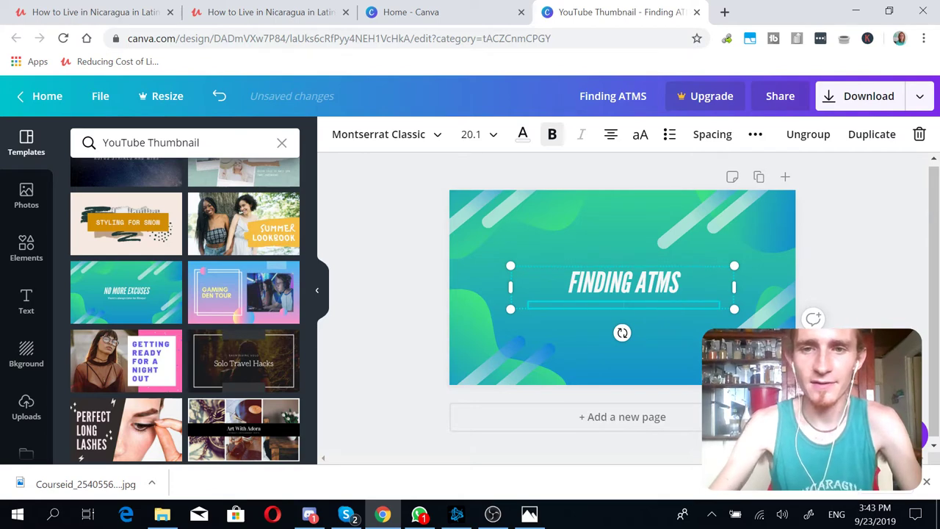
Set the font size of the "FINDING ATMS" heading to 120.
double_click(627, 288)
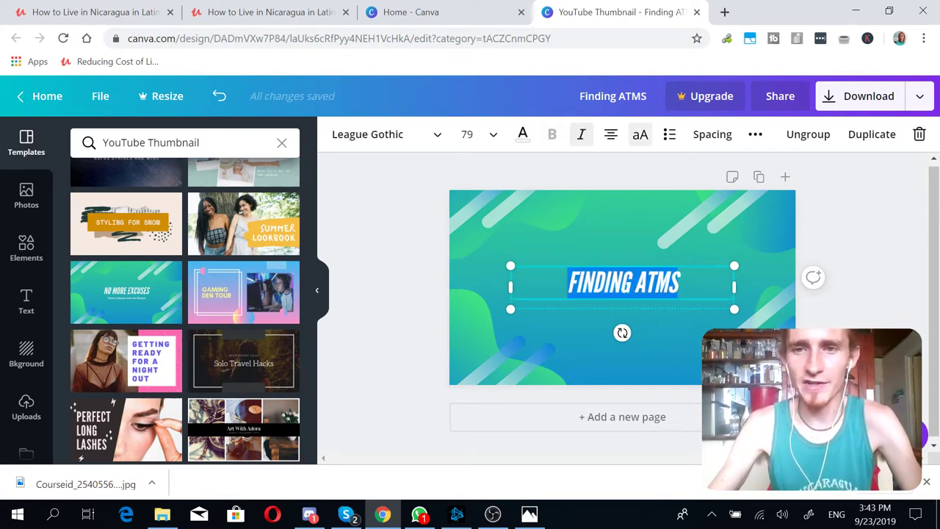
click(467, 134)
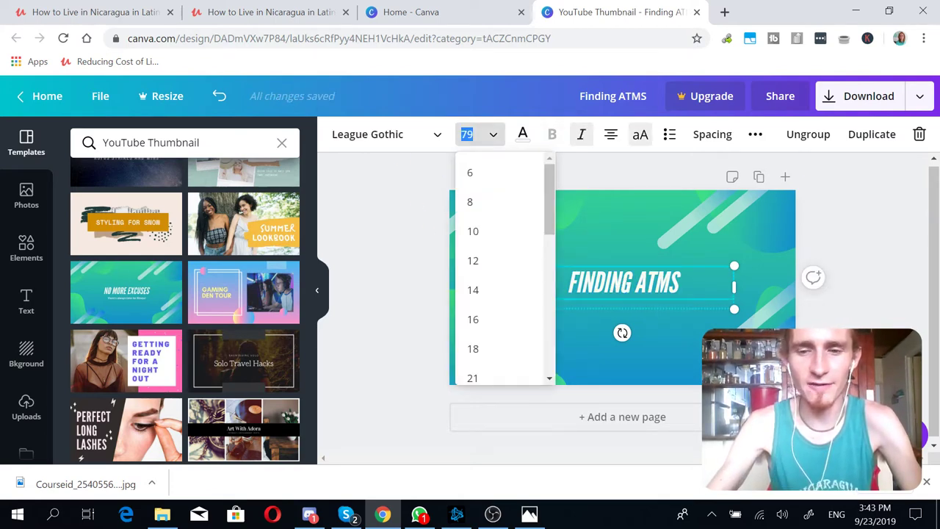
text(10)
key(BackSpace)
text(20)
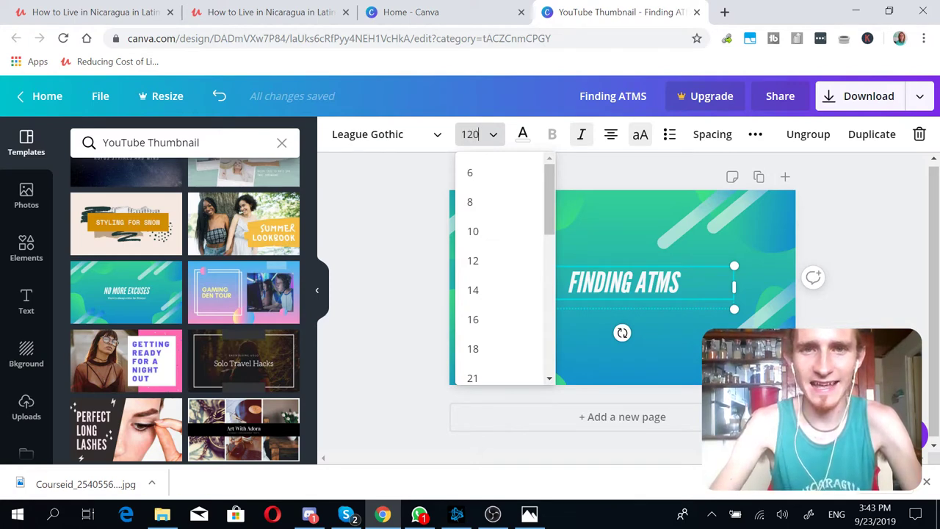
key(Return)
click(646, 208)
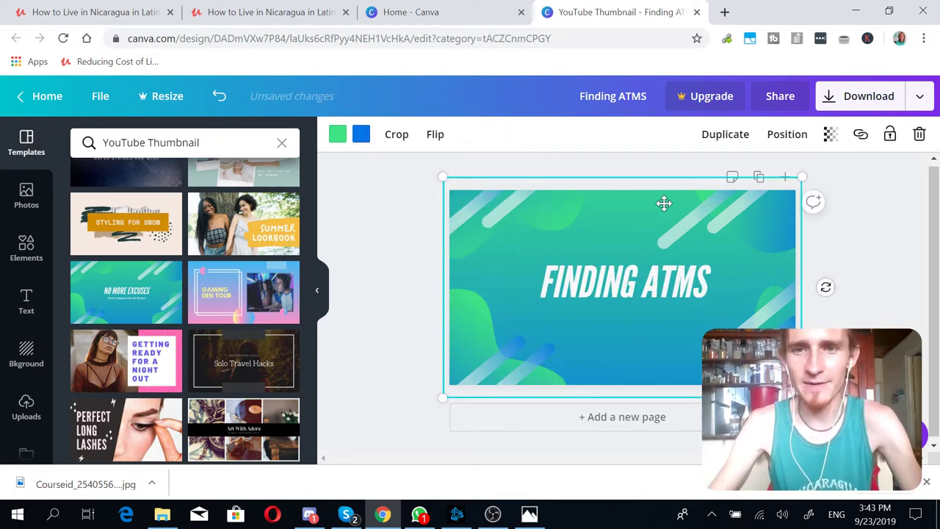
Download the finished thumbnail as a PNG file and close the download progress window.
click(863, 98)
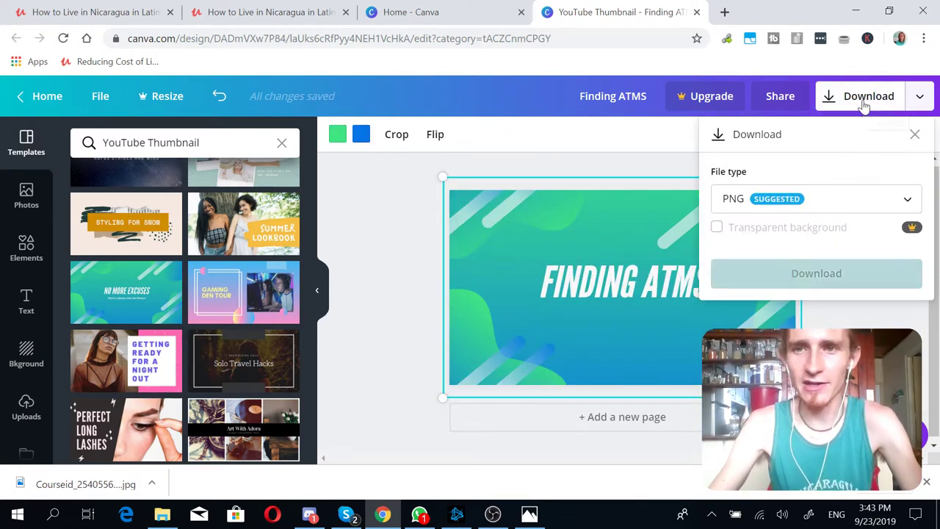
click(827, 273)
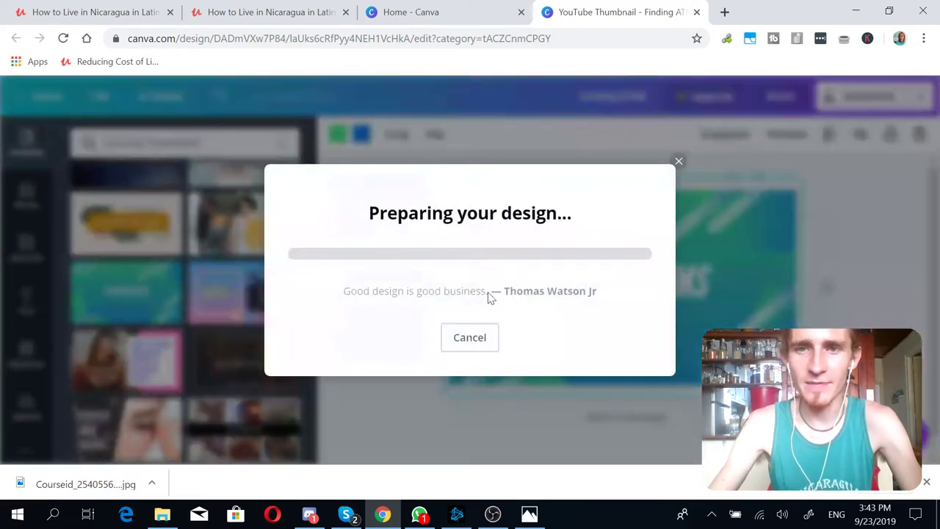
click(672, 91)
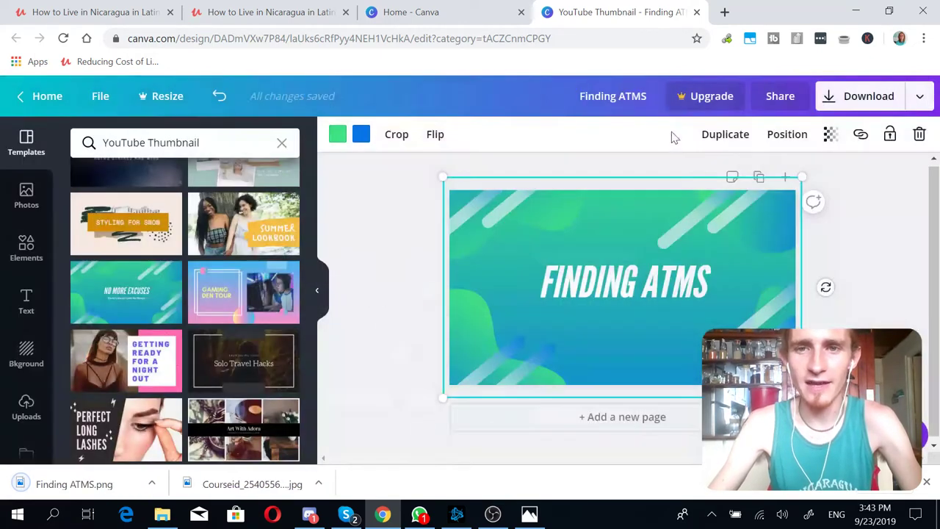
Replace the thumbnail heading with "INTRODUCTION", download the image as a PNG file and dismiss the Canva Pro trial offer.
double_click(639, 276)
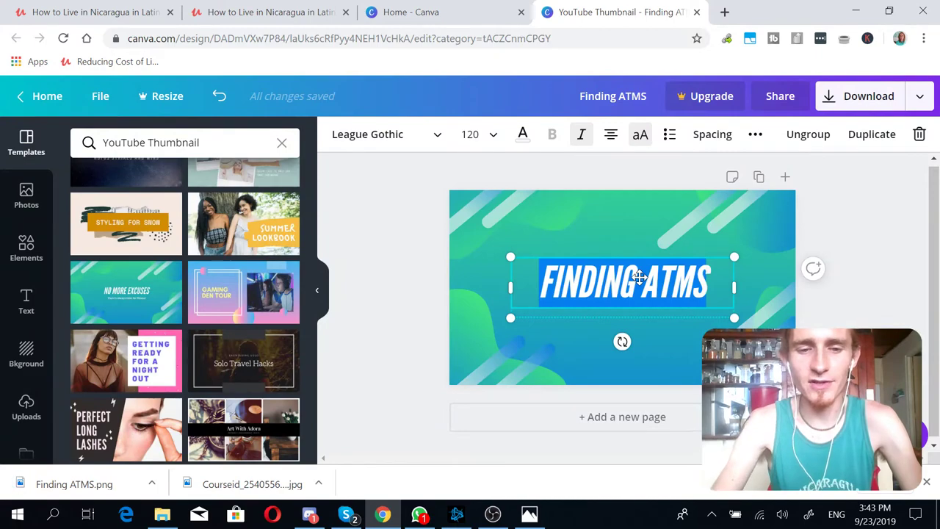
text(INTRODUCTION)
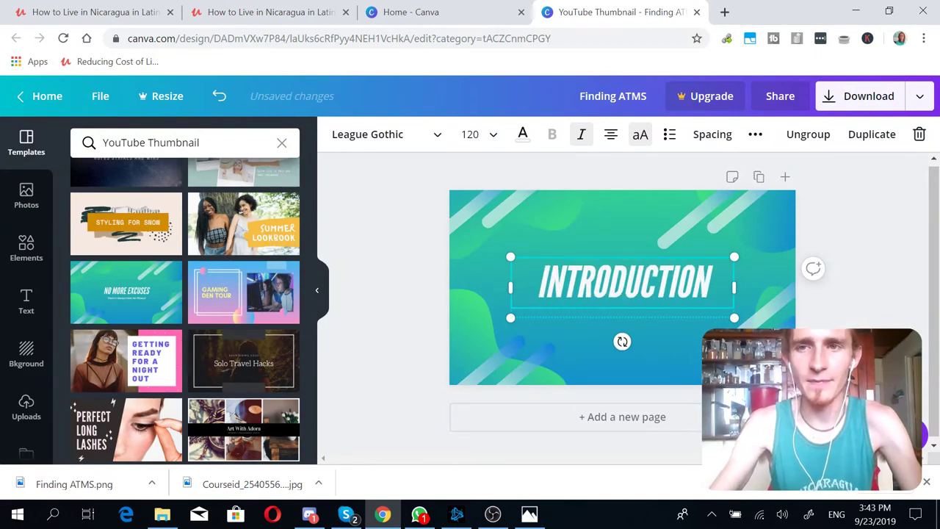
click(852, 111)
click(815, 273)
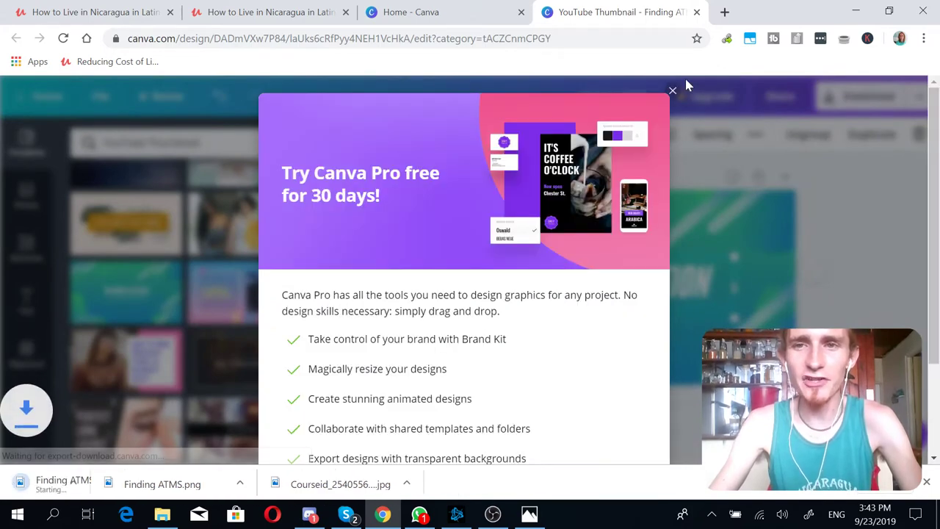
click(674, 90)
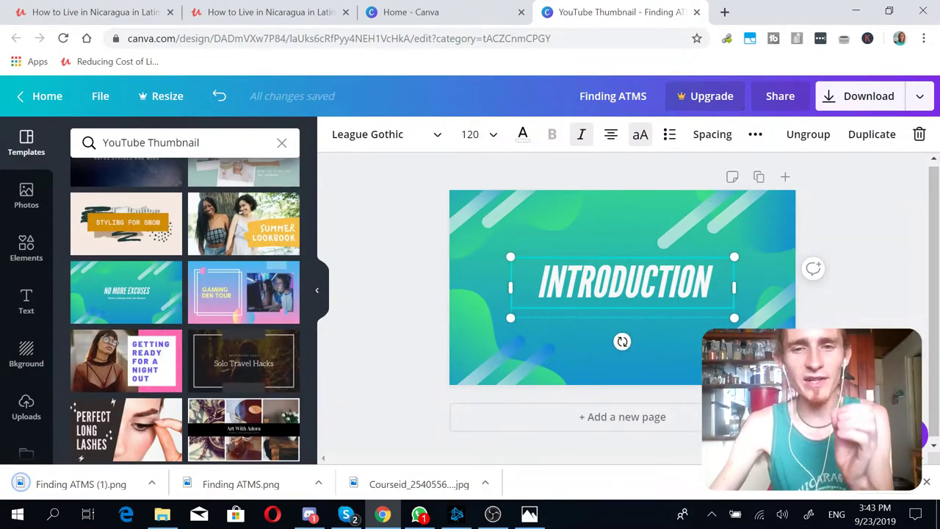
Close the thumbnail design and switch to the Udemy curriculum page of the Nicaragua course.
click(134, 224)
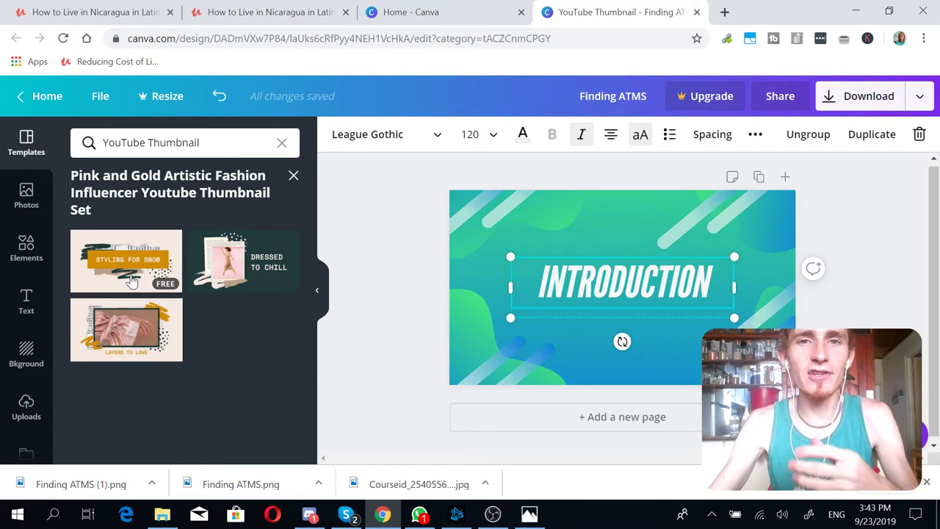
click(696, 12)
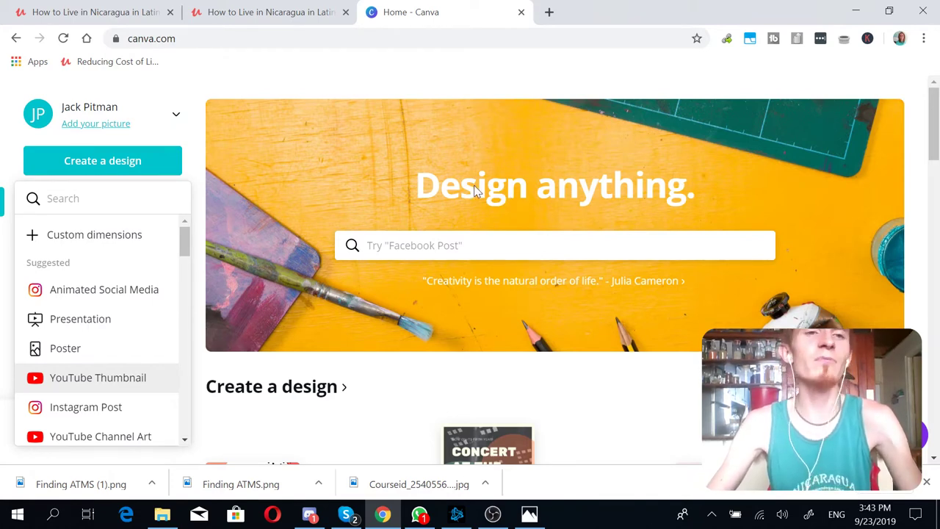
click(125, 9)
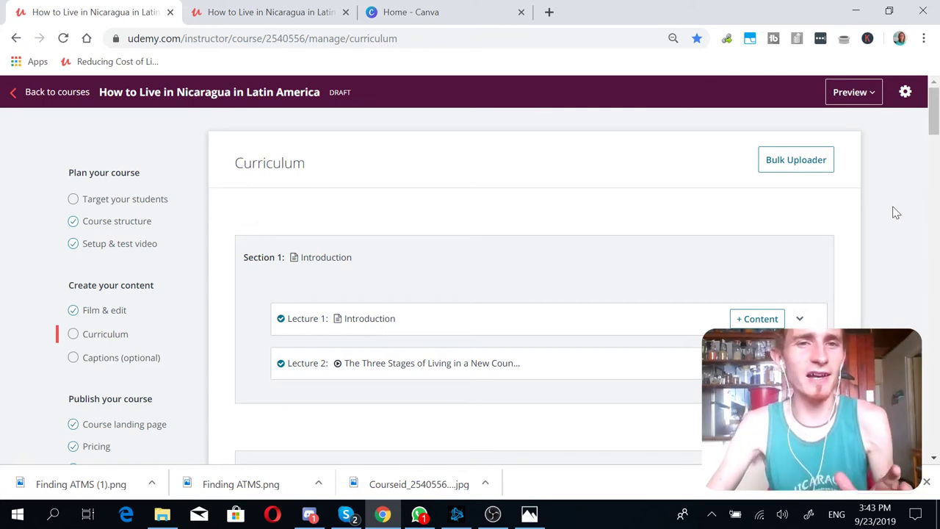
Examine the sections and lectures of the course curriculum, from Introduction through Financial Logistics.
scroll(495, 276, down, 1)
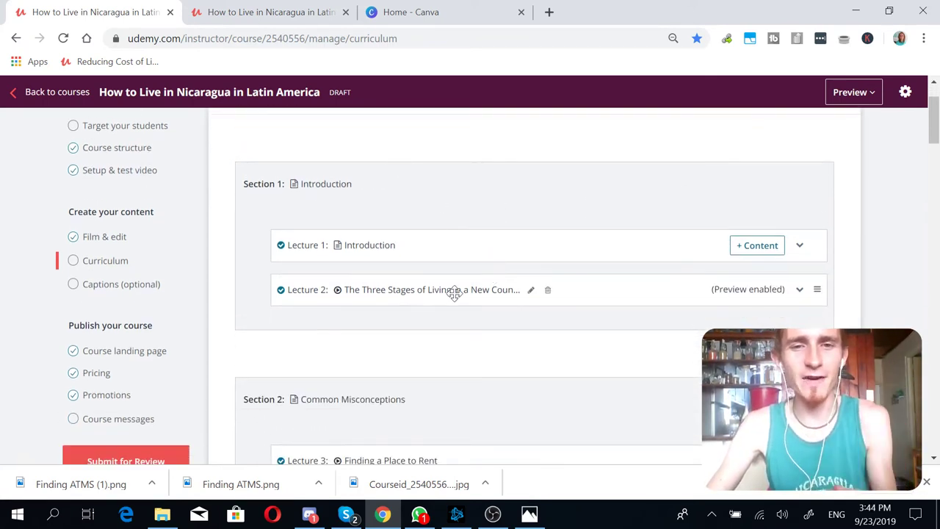
scroll(453, 292, down, 4)
scroll(456, 298, up, 2)
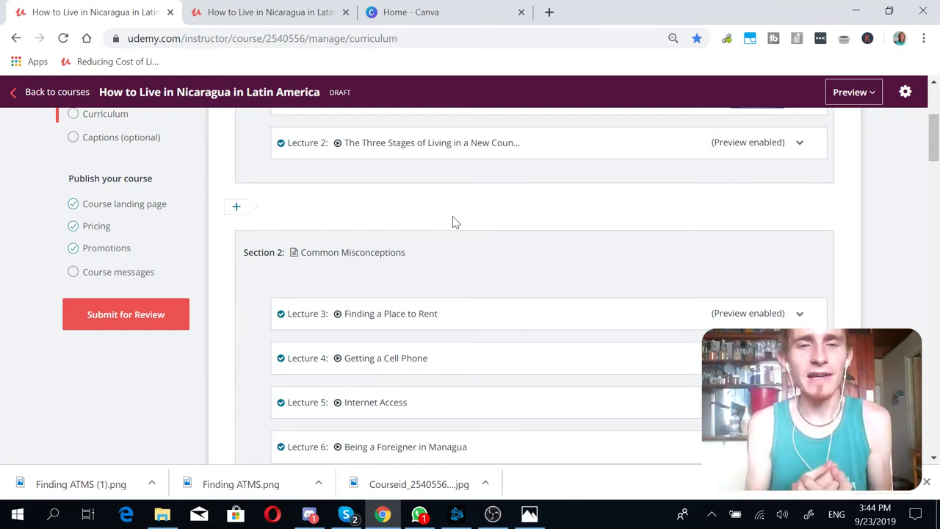
scroll(441, 228, up, 3)
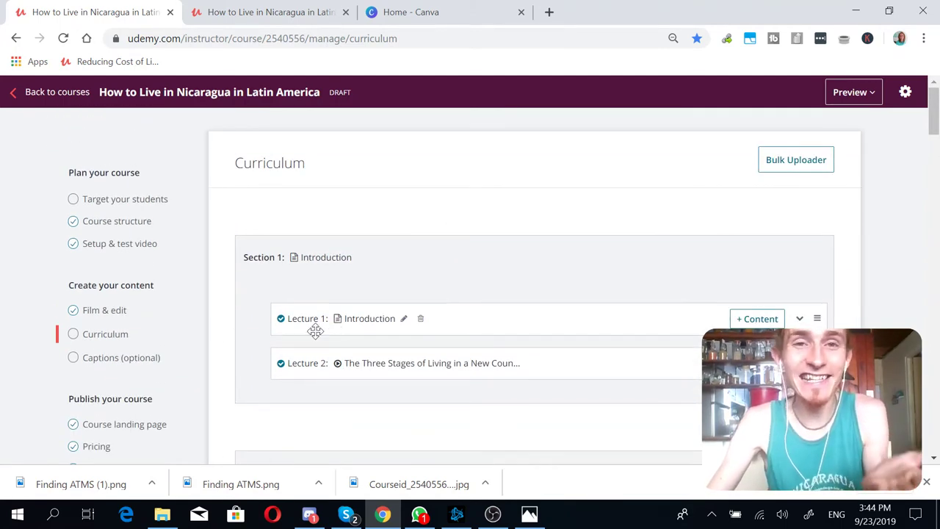
scroll(393, 292, down, 5)
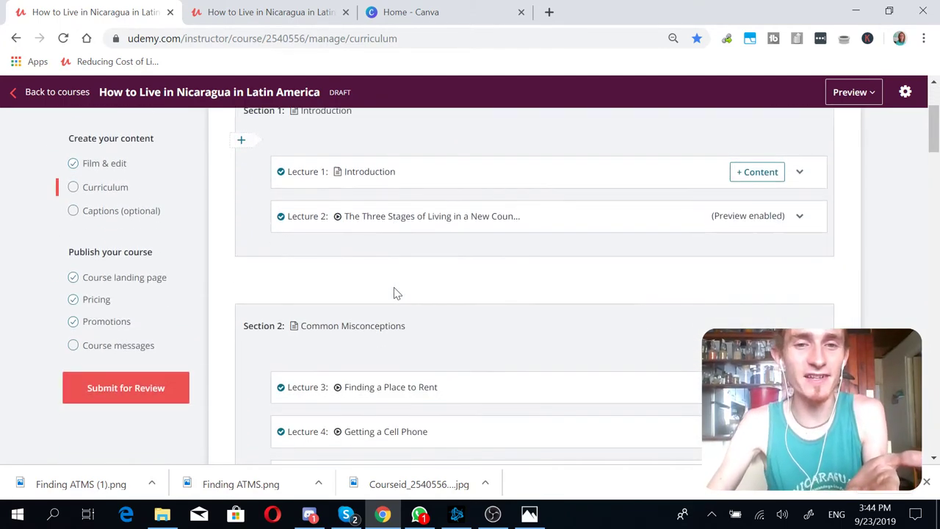
scroll(395, 292, down, 9)
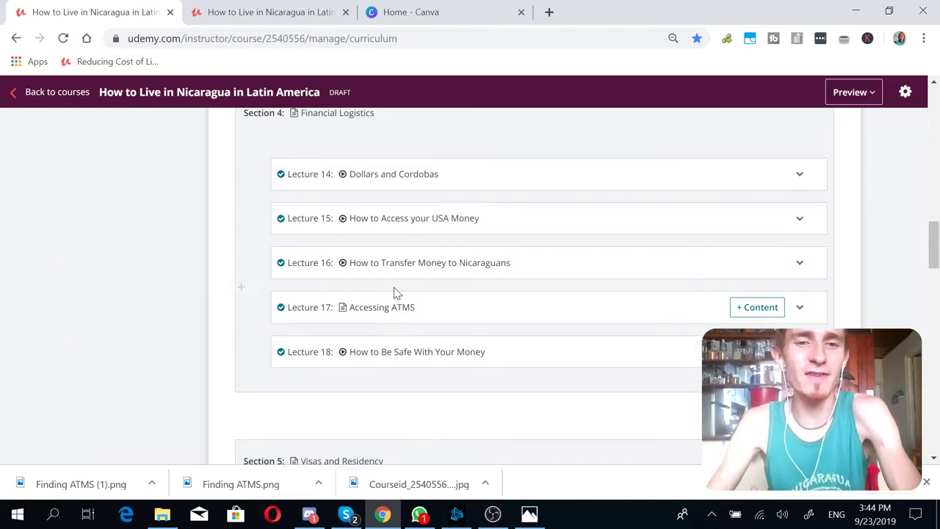
scroll(394, 292, down, 2)
scroll(394, 287, up, 16)
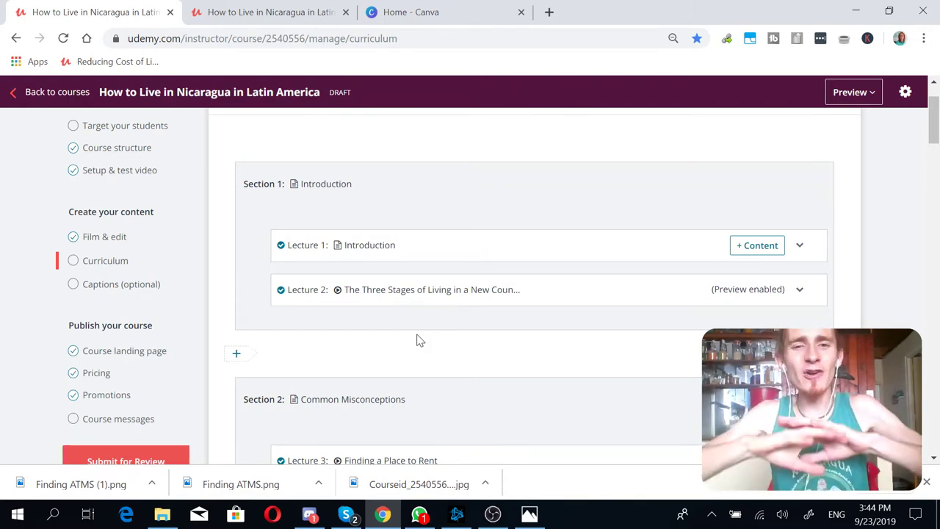
scroll(419, 340, down, 20)
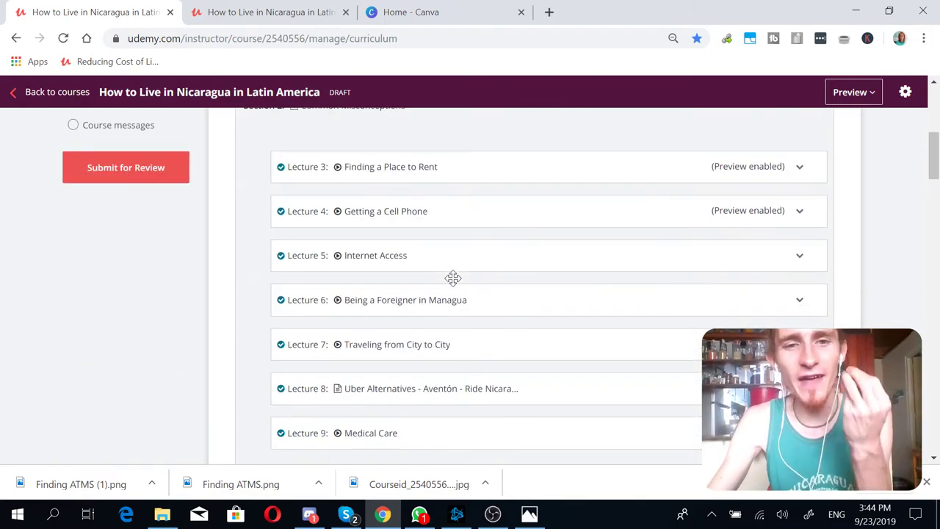
scroll(470, 267, down, 1)
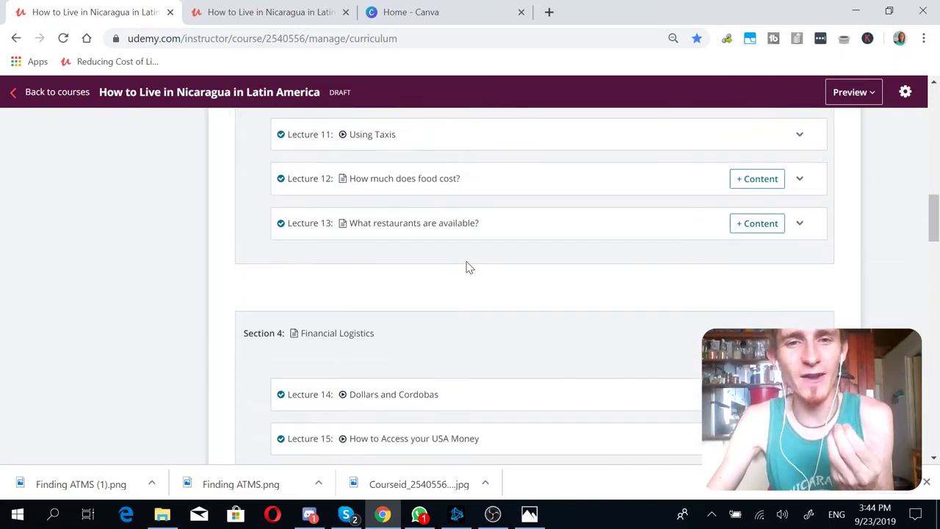
scroll(227, 309, up, 4)
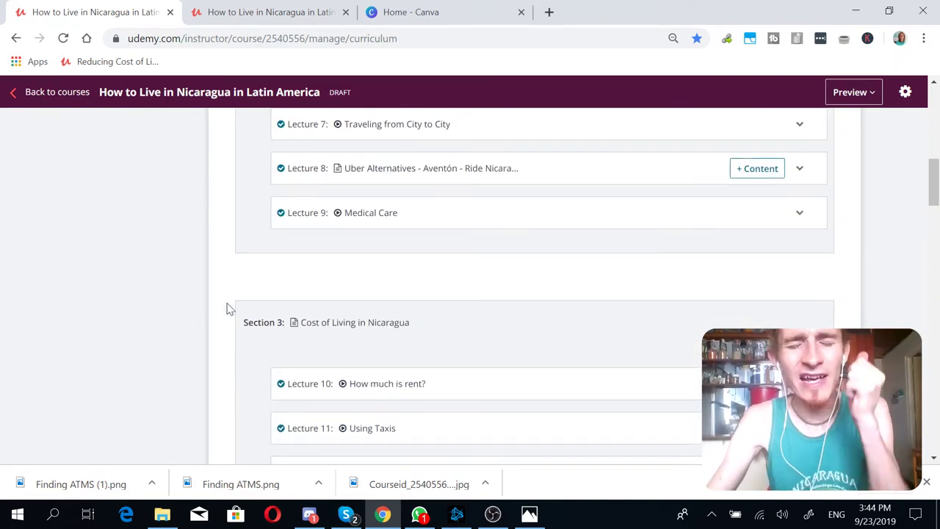
scroll(228, 309, up, 4)
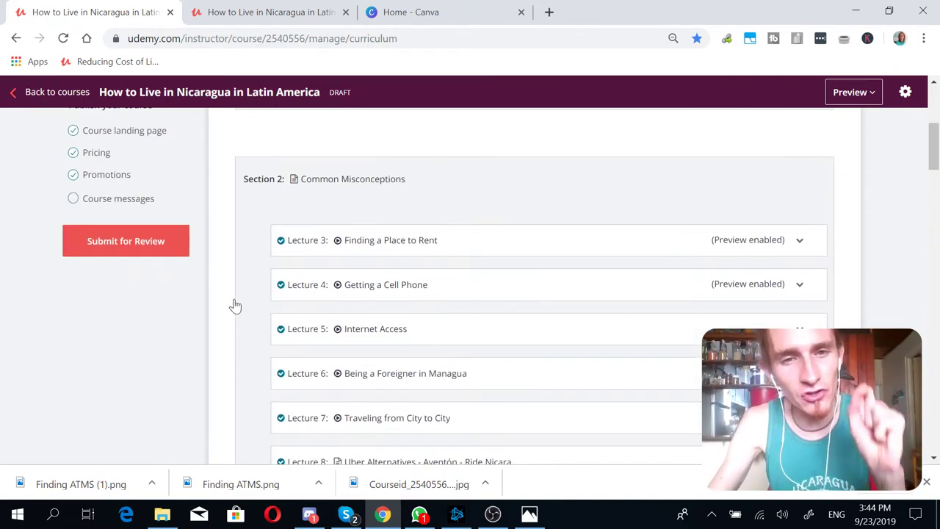
scroll(242, 299, up, 3)
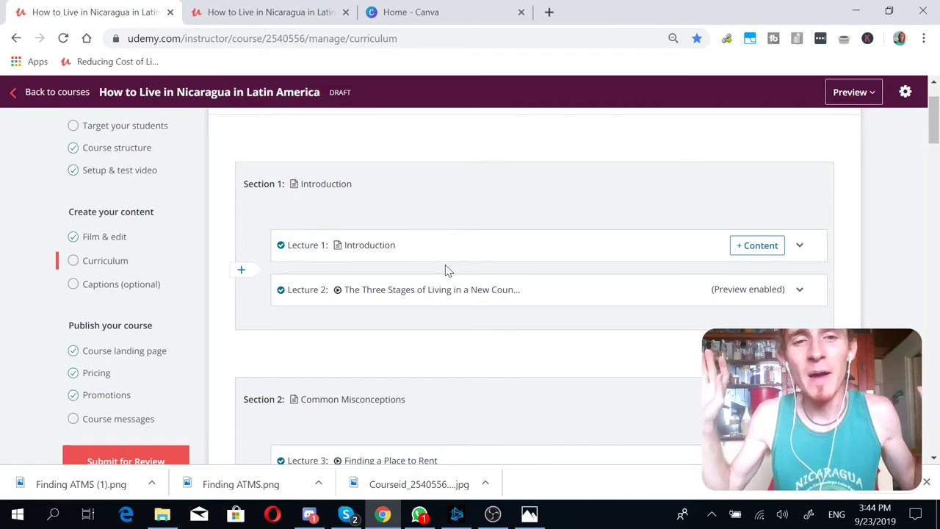
scroll(444, 266, down, 5)
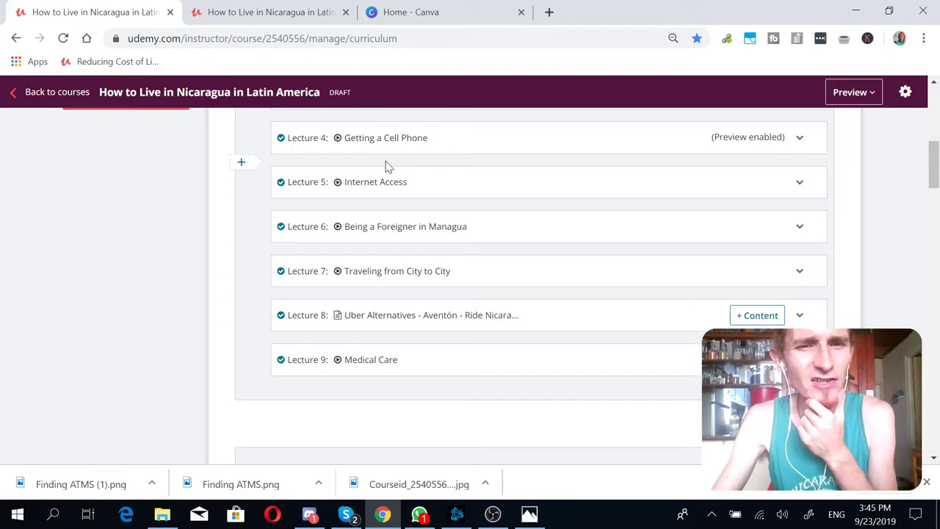
scroll(187, 220, down, 5)
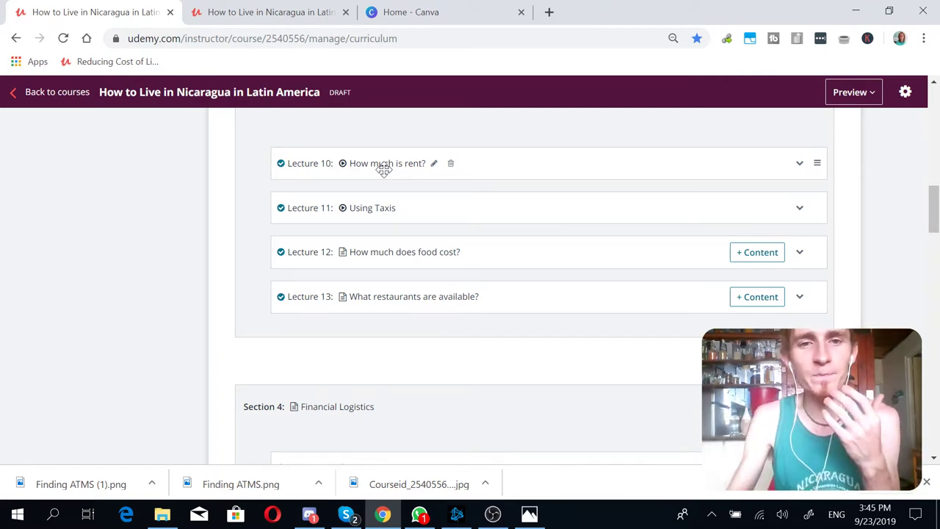
scroll(352, 279, up, 3)
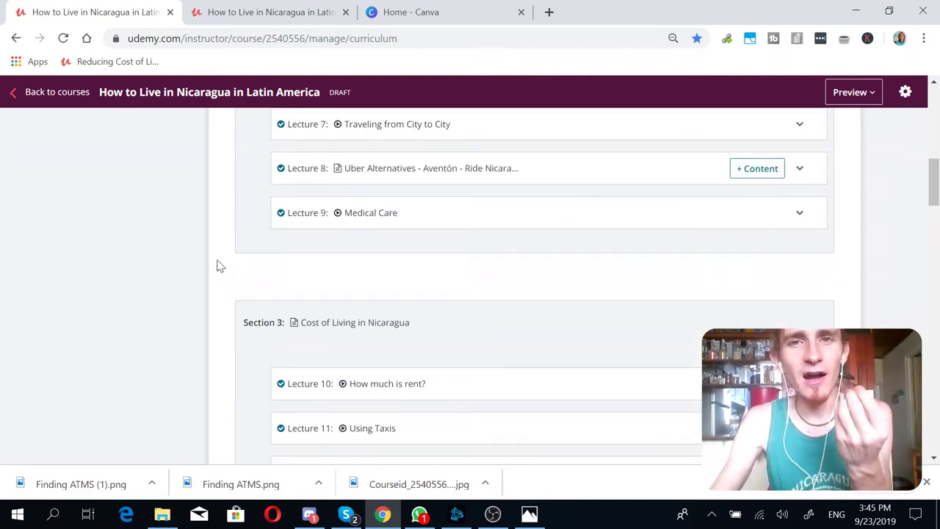
scroll(218, 266, up, 5)
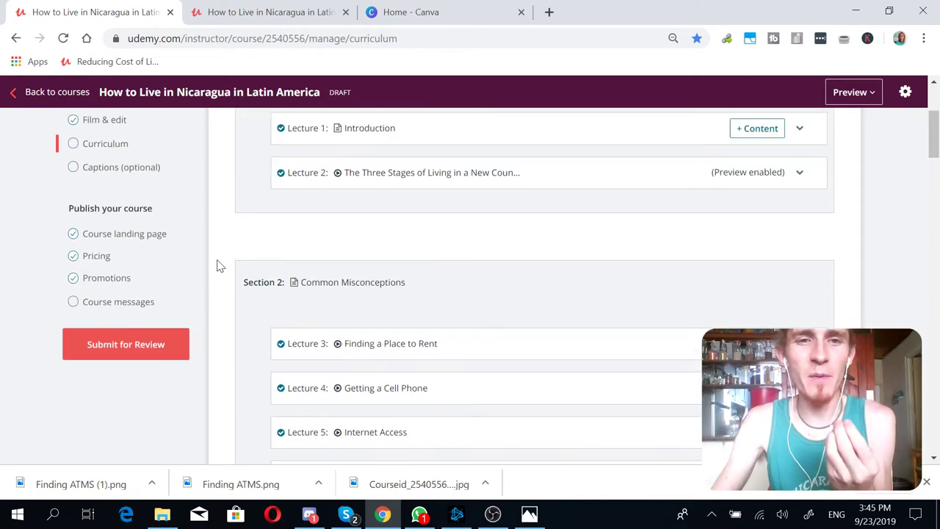
scroll(217, 266, up, 1)
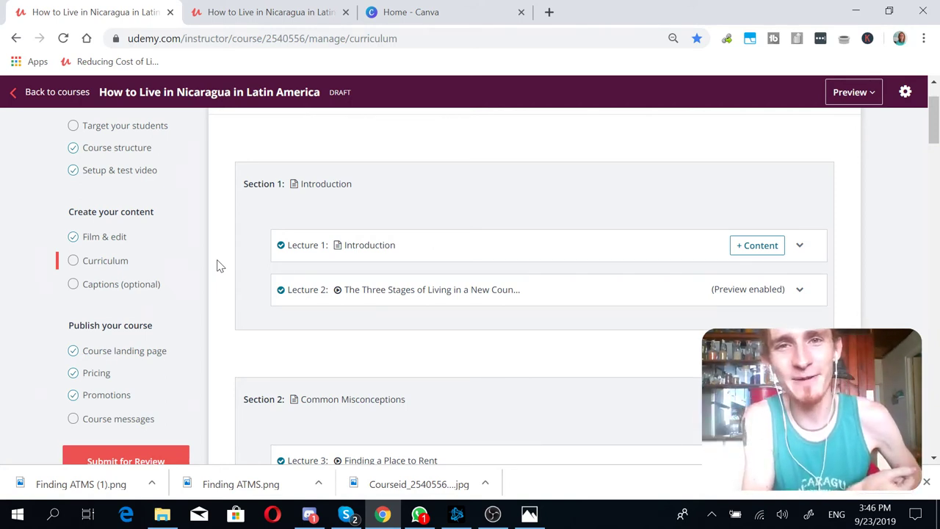
Look through the design types and existing designs on the Canva home page, ending back on the Udemy curriculum.
click(440, 10)
scroll(562, 216, down, 5)
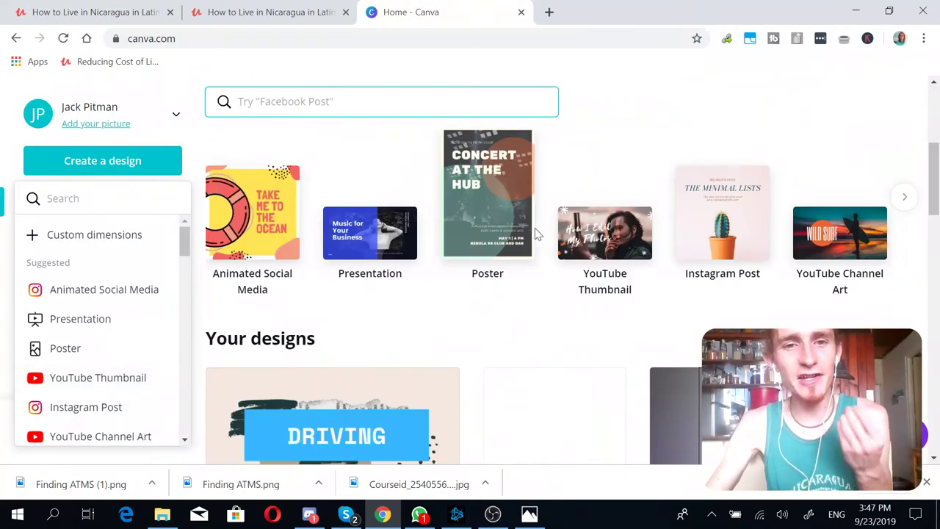
scroll(536, 235, down, 3)
click(63, 13)
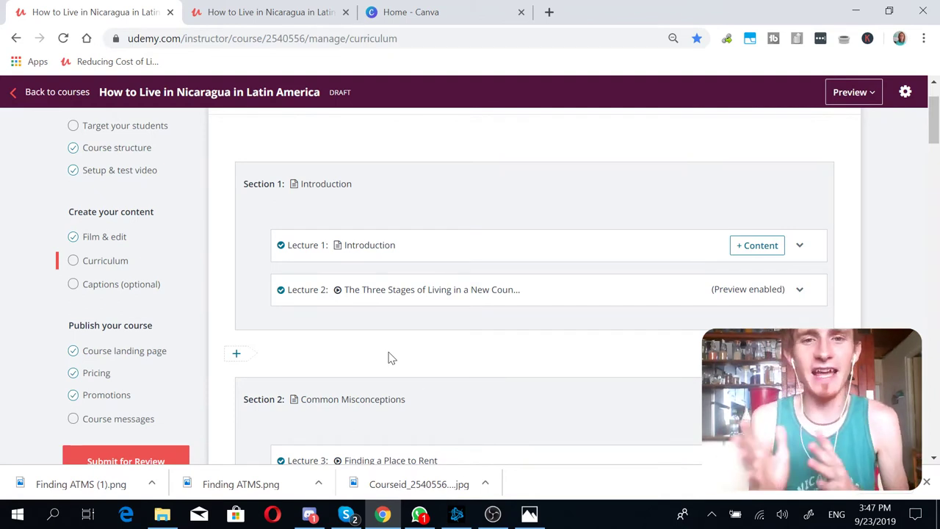
scroll(390, 358, down, 4)
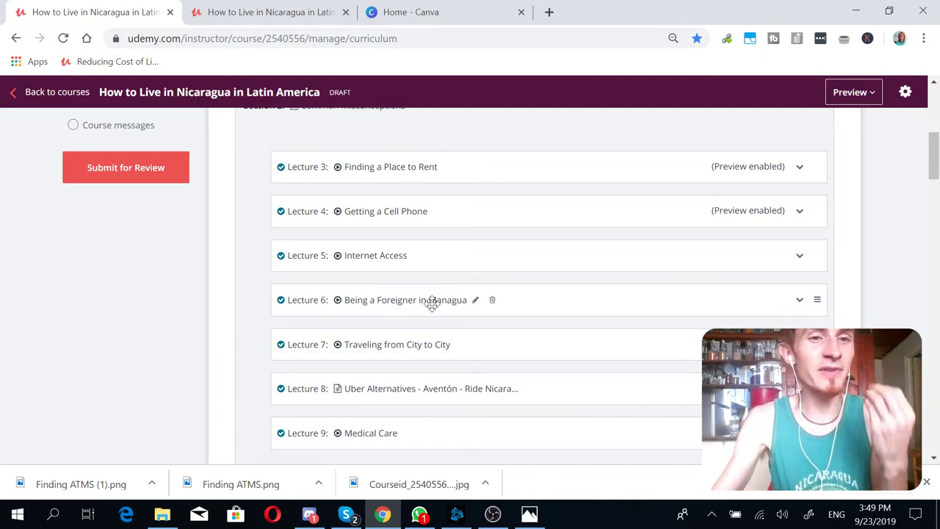
scroll(227, 284, up, 5)
scroll(226, 268, down, 5)
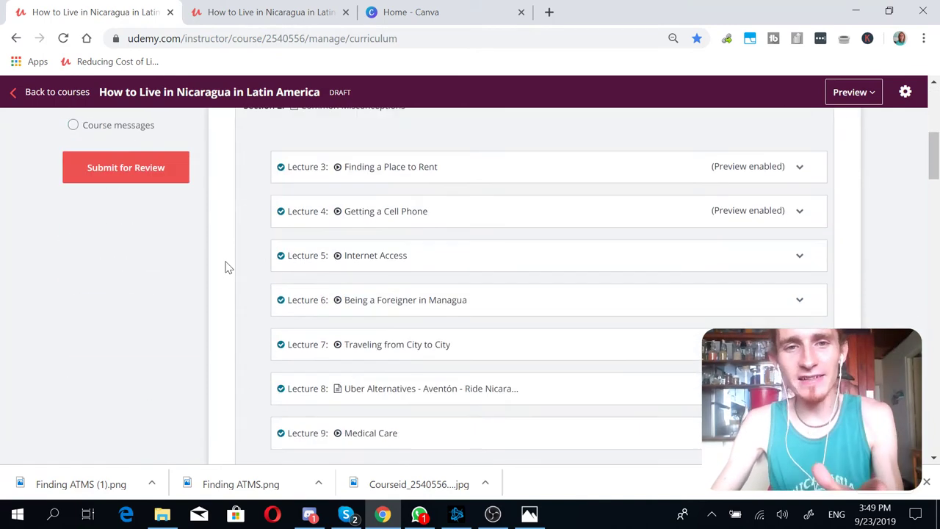
scroll(226, 269, up, 2)
scroll(226, 268, up, 2)
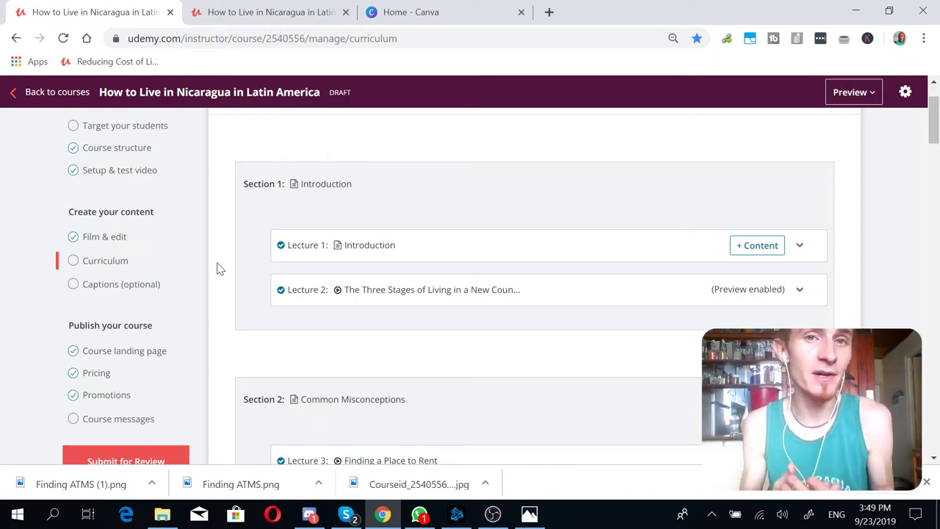
click(393, 11)
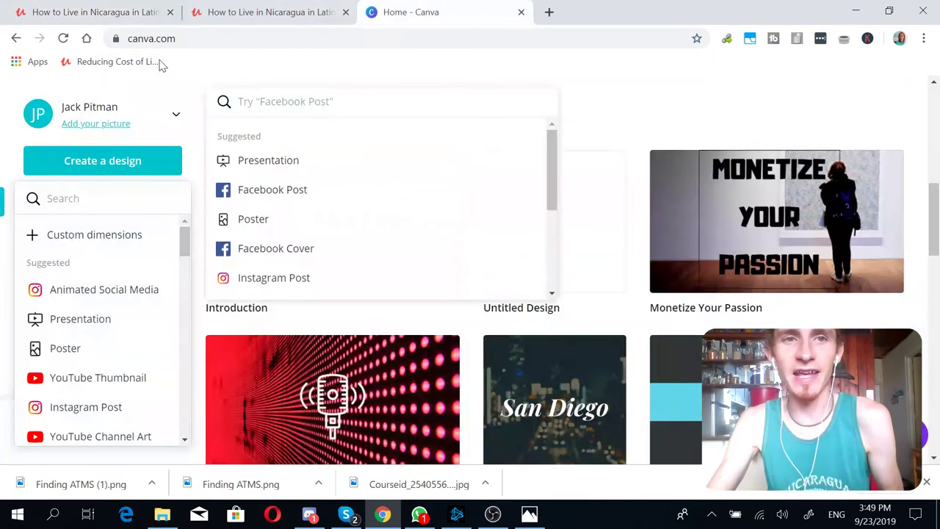
click(110, 12)
scroll(212, 245, up, 1)
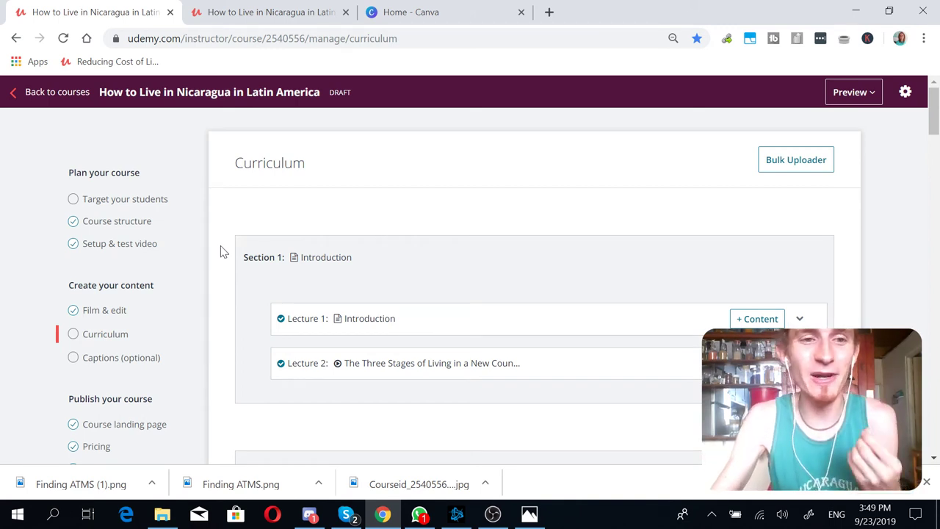
scroll(191, 279, down, 1)
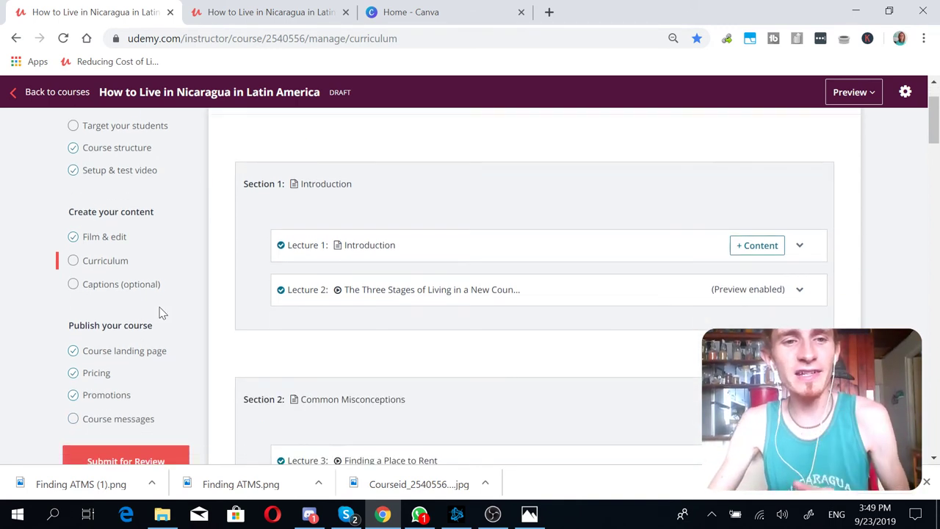
Open the course landing page settings, read the course image guidelines and open the linked course image quality standards.
click(142, 354)
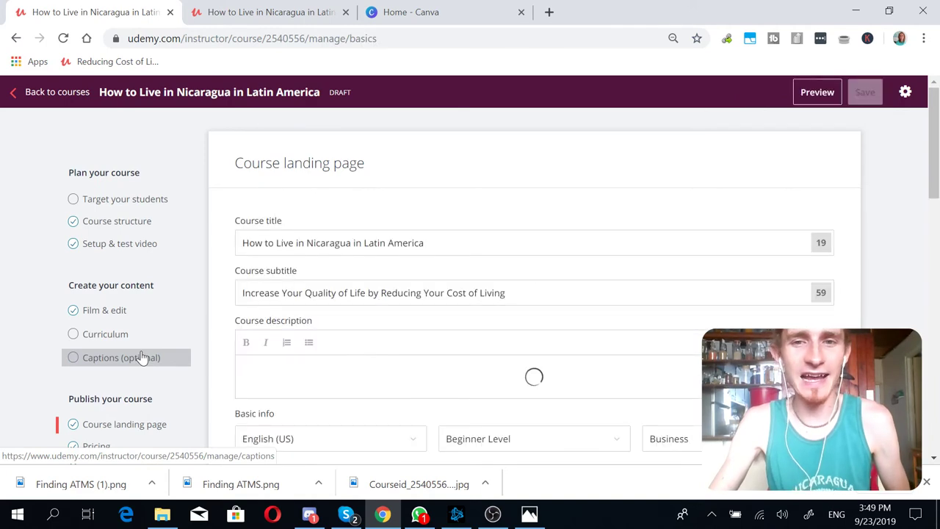
scroll(887, 216, down, 10)
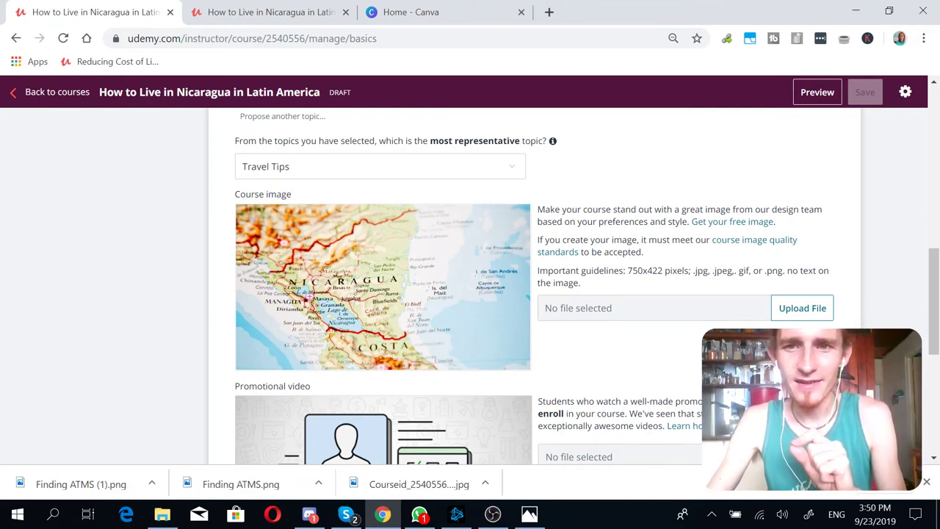
drag(538, 239, 642, 239)
click(642, 239)
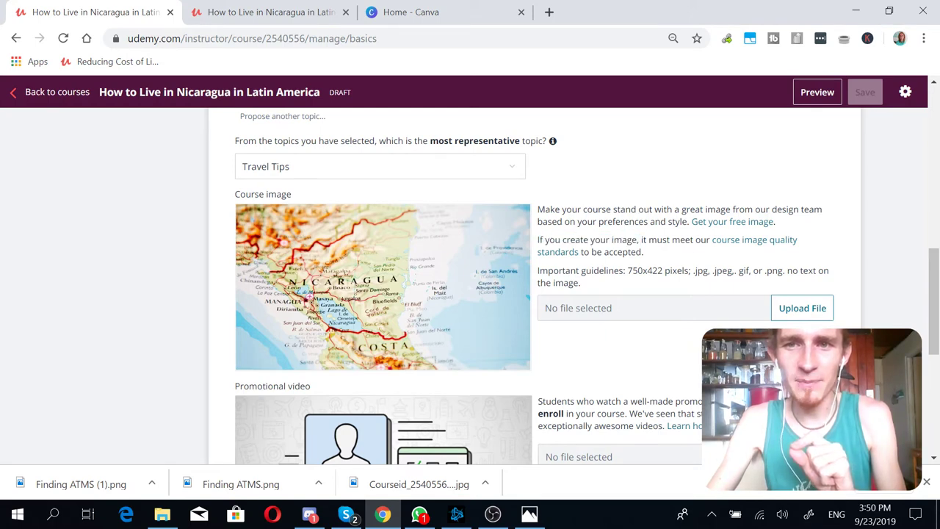
click(743, 248)
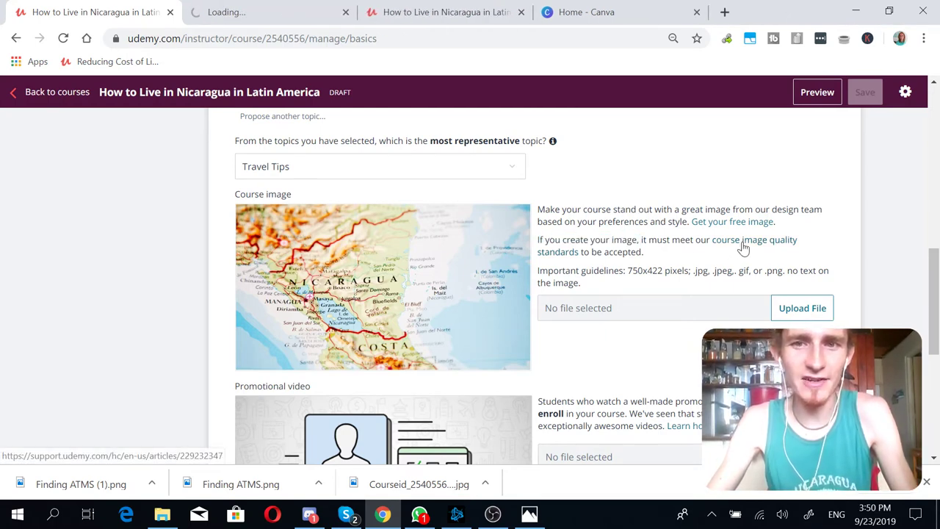
Review the course image size and format guidelines, and open Udemy's free course image design service page.
drag(538, 270, 580, 283)
click(580, 283)
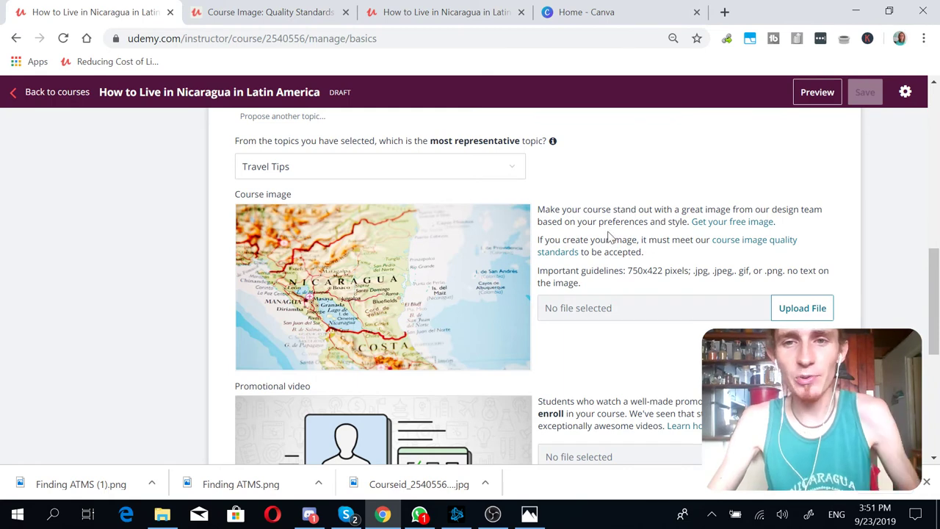
click(717, 223)
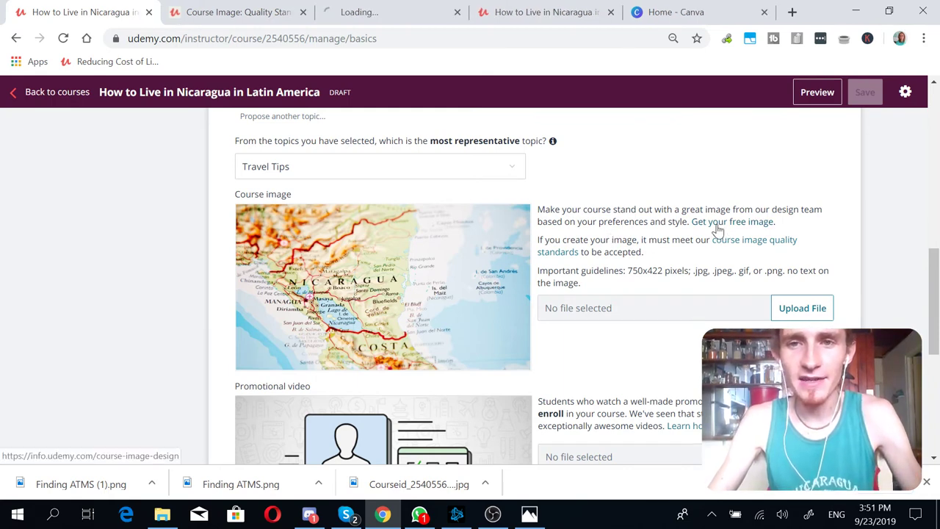
click(365, 8)
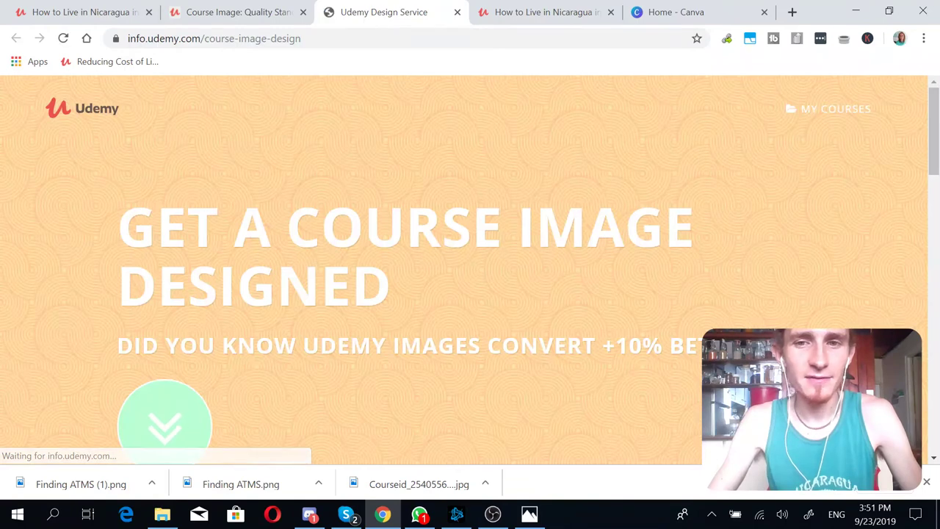
Read the course image design service introduction and choose the Photographic style to see its example images.
double_click(193, 272)
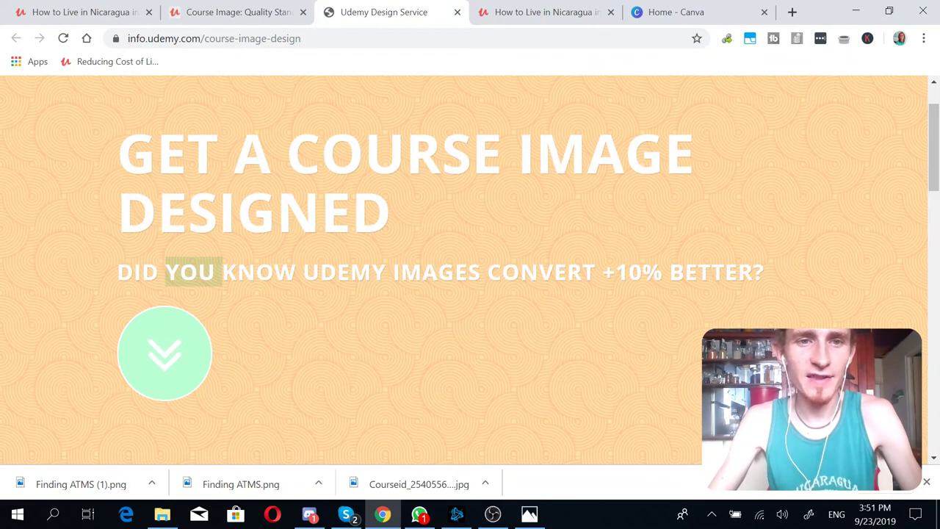
triple_click(192, 272)
click(352, 258)
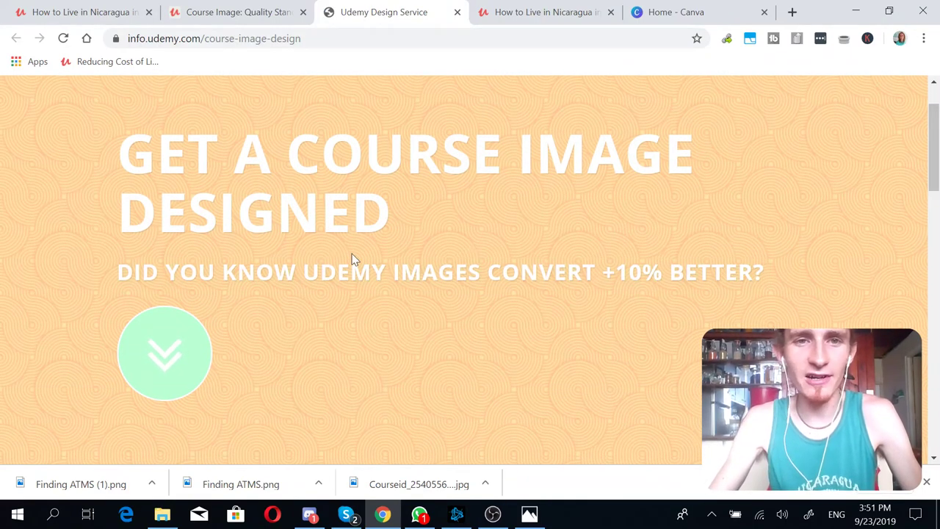
scroll(352, 258, up, 1)
scroll(351, 259, down, 6)
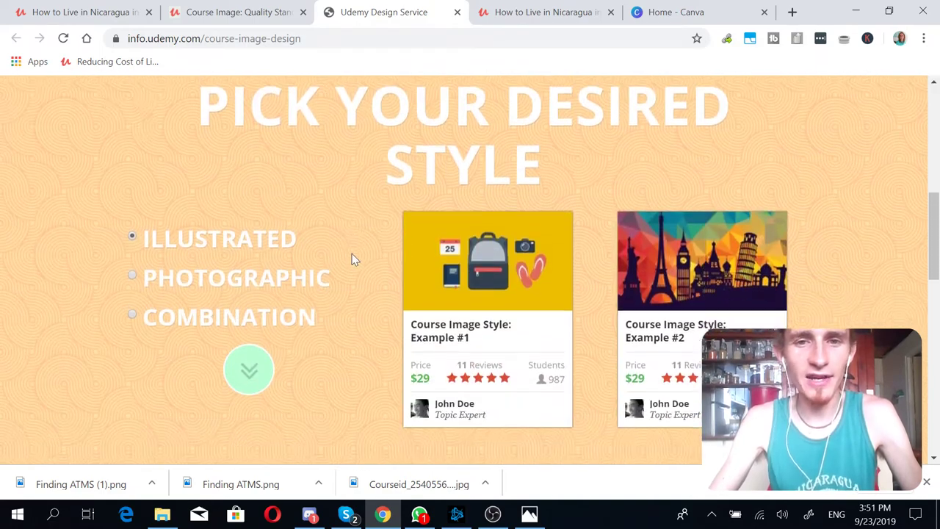
scroll(352, 259, down, 2)
scroll(352, 259, up, 1)
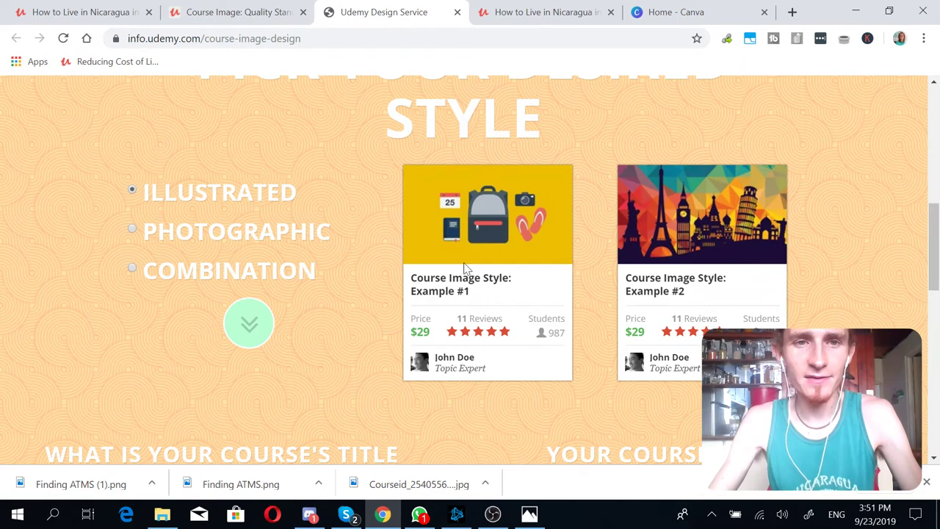
click(132, 230)
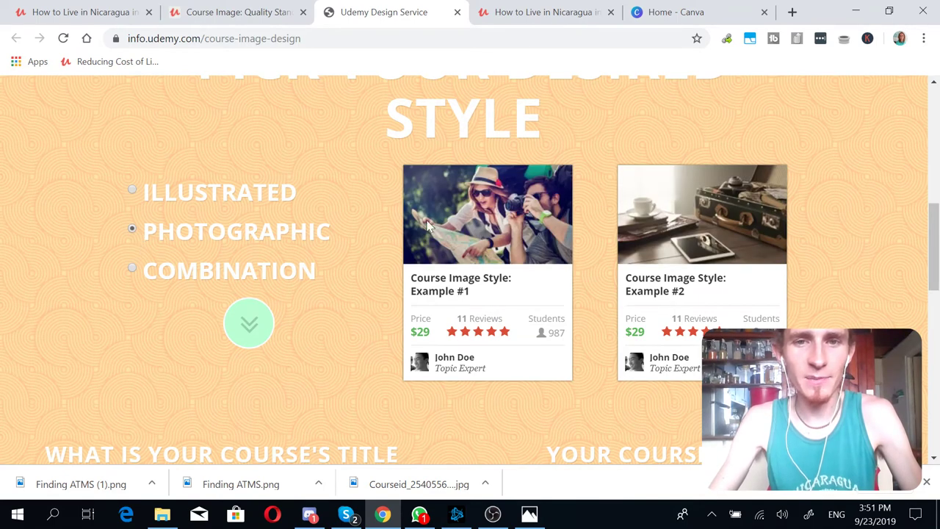